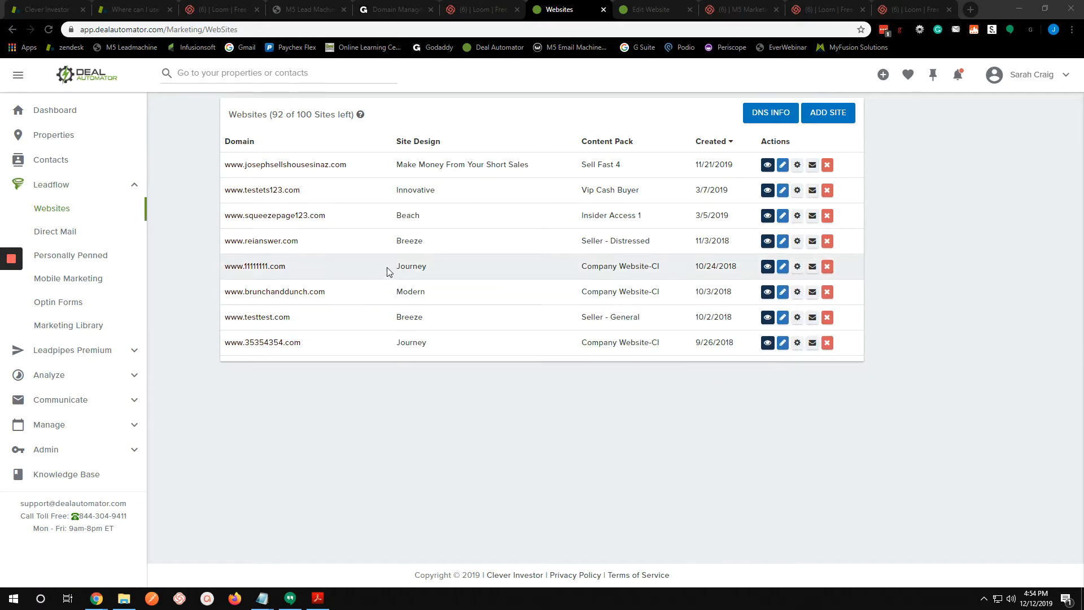
pyautogui.click(782, 266)
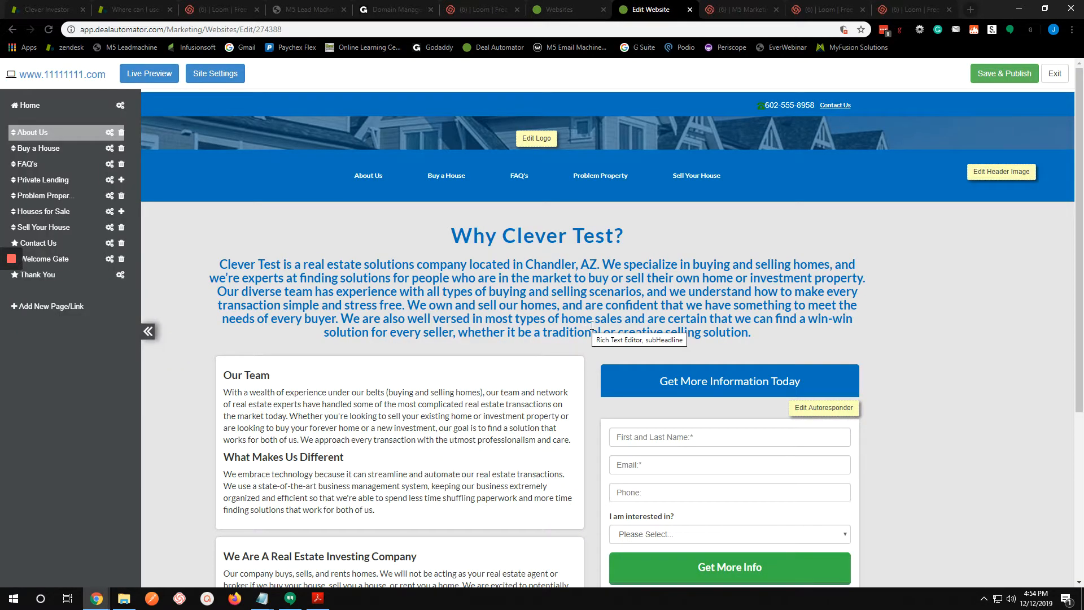
pyautogui.scroll(-4, 599, 386)
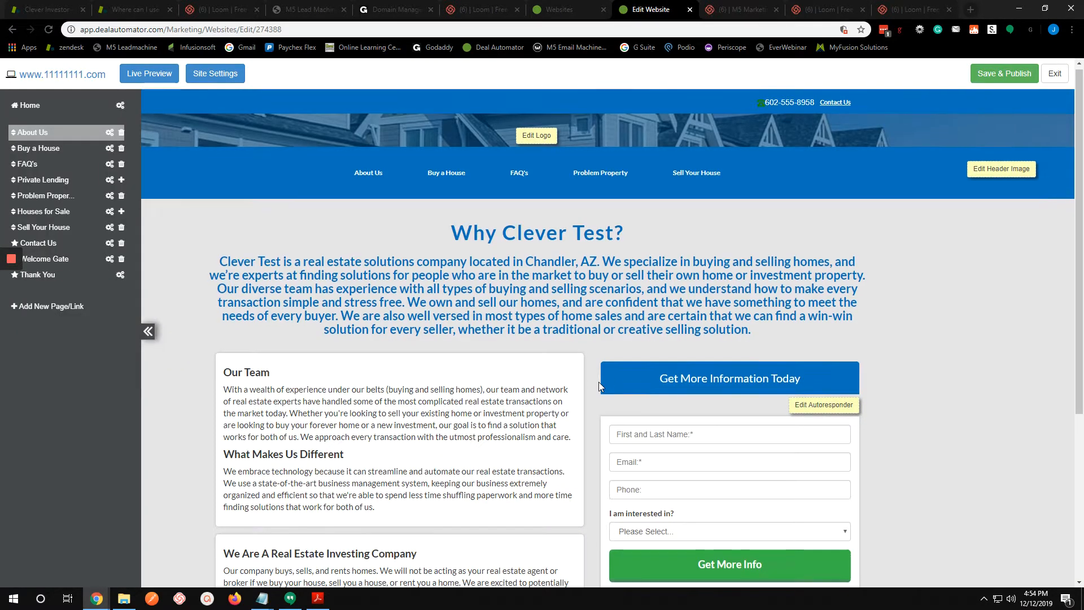
pyautogui.scroll(4, 599, 386)
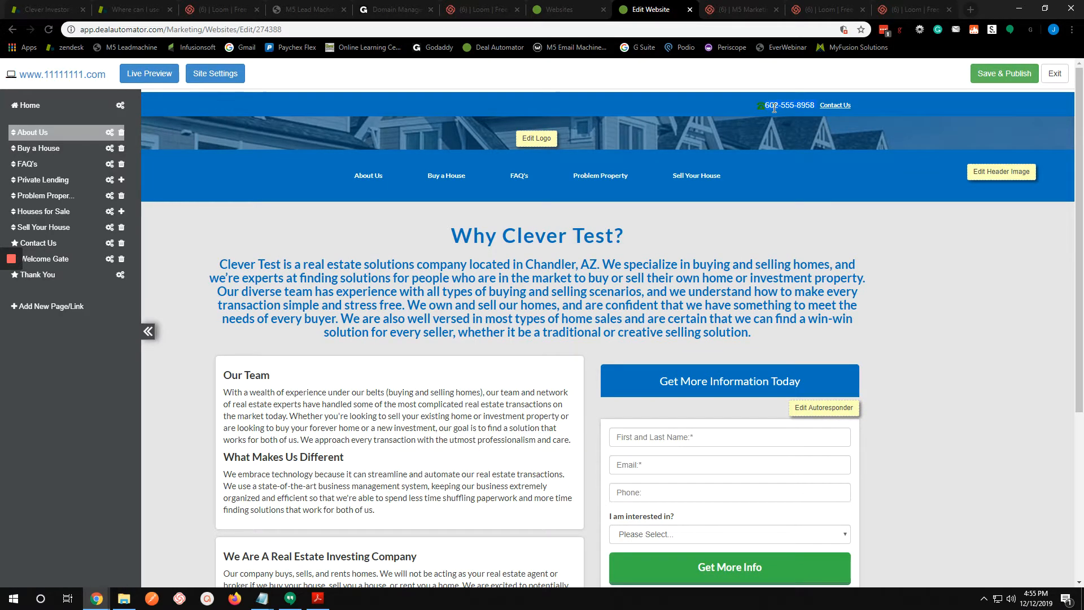
pyautogui.scroll(-5, 773, 108)
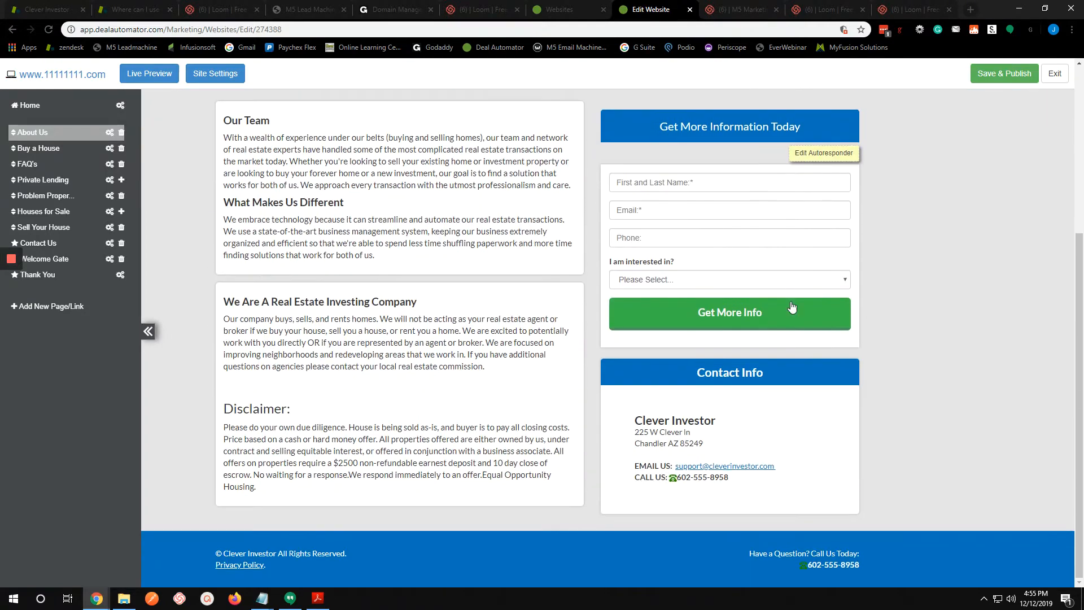
pyautogui.doubleClick(645, 432)
pyautogui.scroll(5, 650, 435)
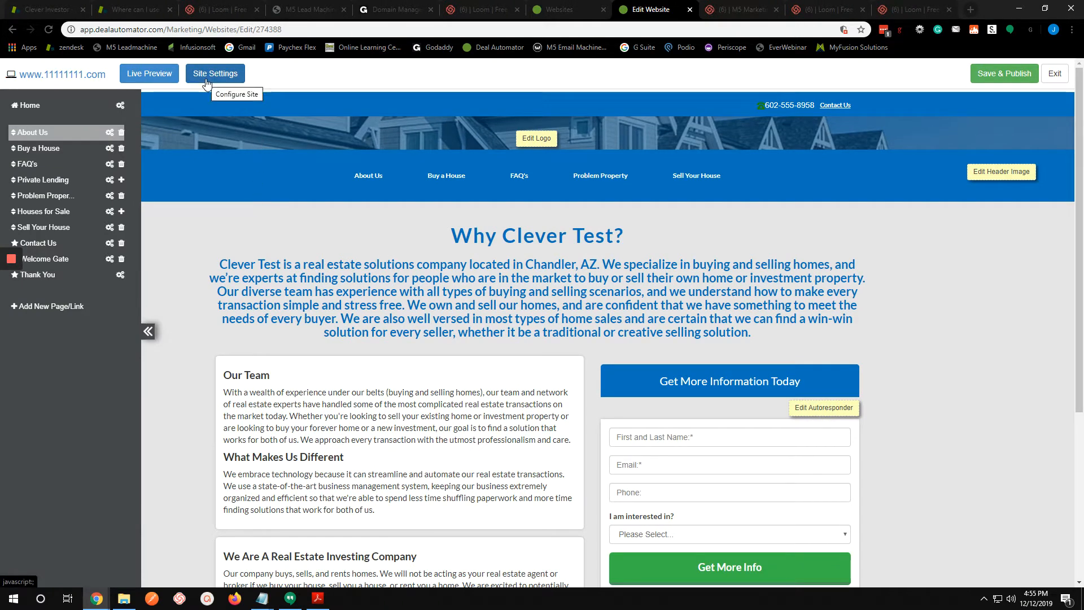
# Step: In the site's contact info settings, set the company name to Clever Investor Update and enter the new contact email
pyautogui.click(227, 72)
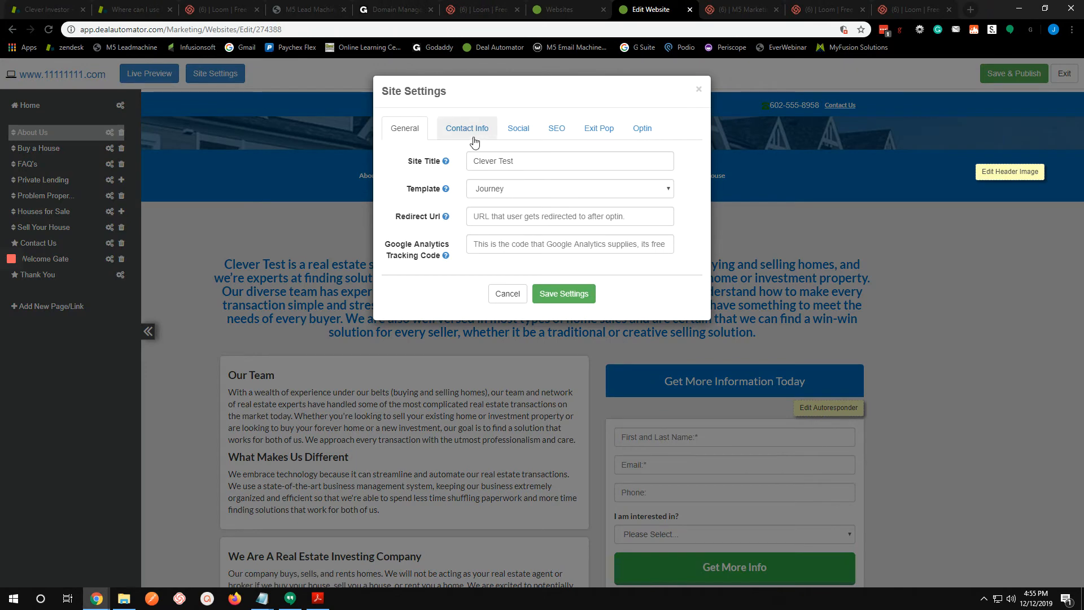
pyautogui.click(476, 133)
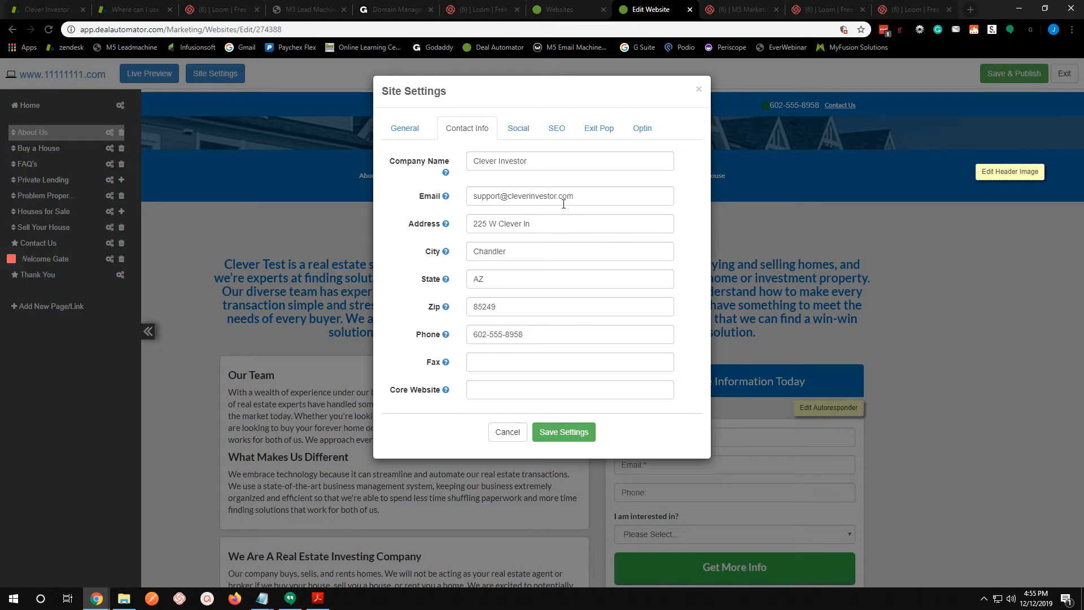
pyautogui.click(559, 164)
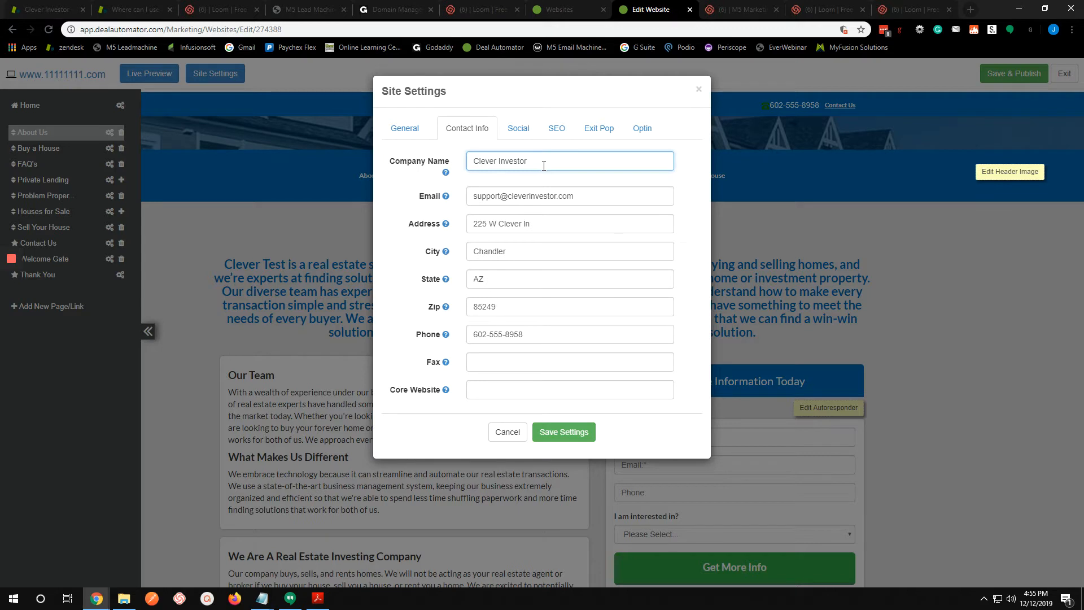
pyautogui.write('Update')
pyautogui.moveTo(500, 195); pyautogui.dragTo(436, 201)
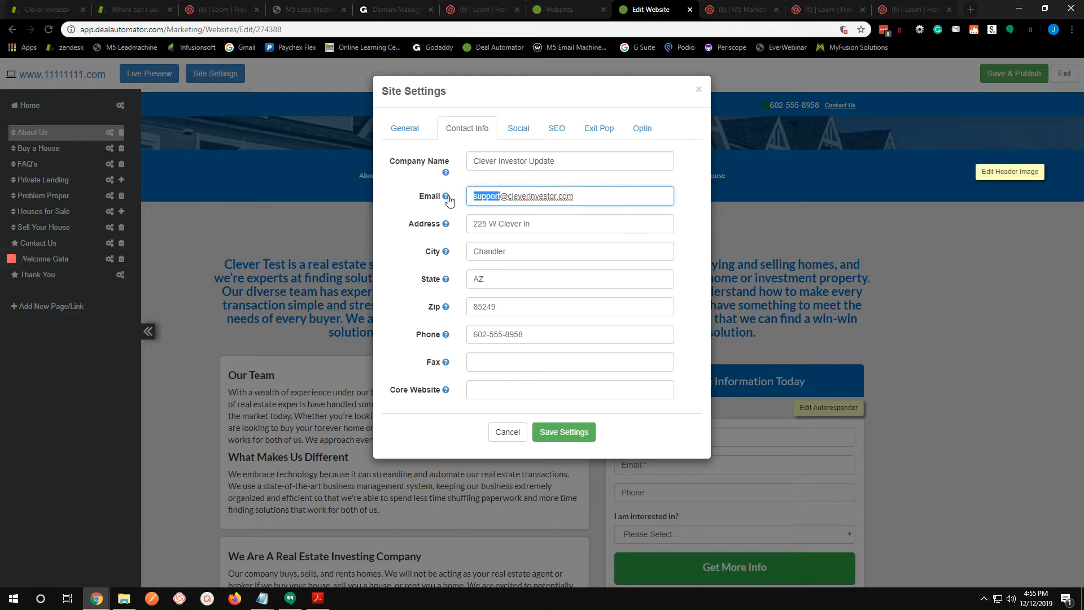
pyautogui.moveTo(446, 198)
pyautogui.write('clever')
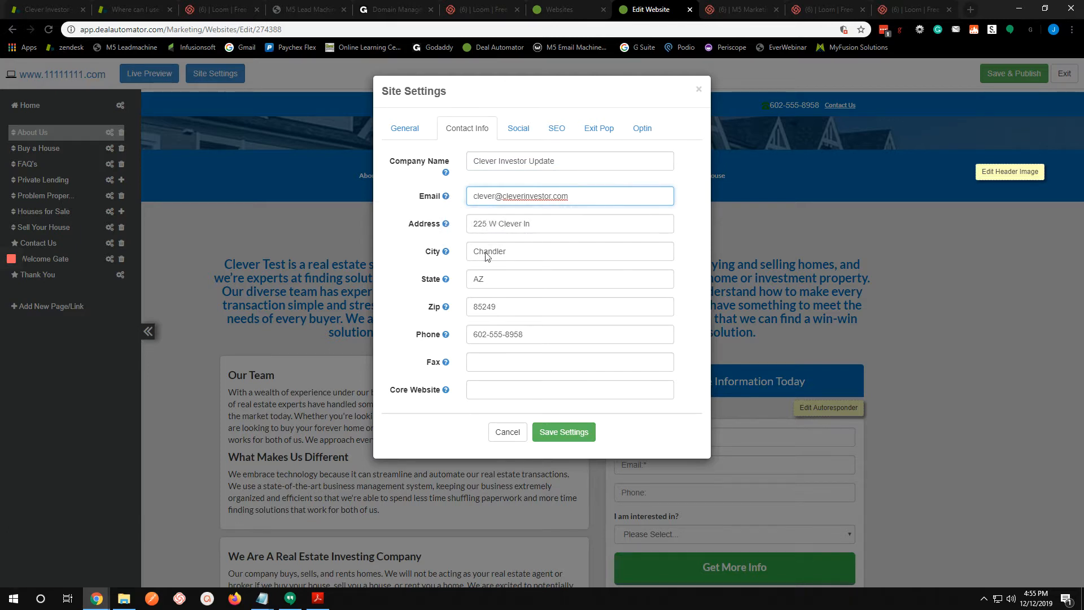
# Step: Replace the street address and phone number in the contact info and save the site settings
pyautogui.click(549, 227)
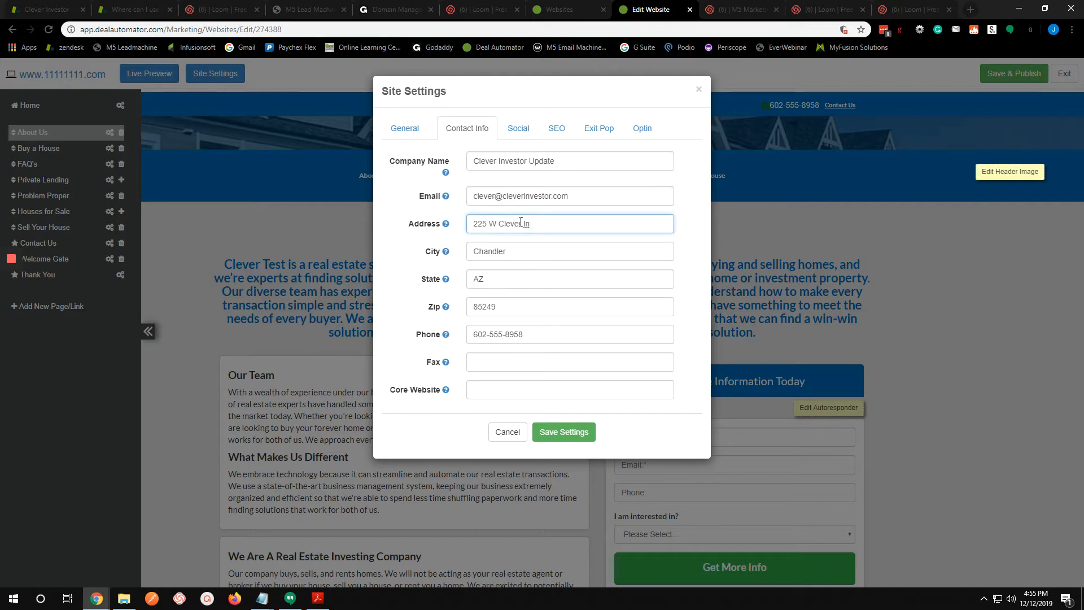
pyautogui.moveTo(543, 223); pyautogui.dragTo(446, 227)
pyautogui.moveTo(446, 230)
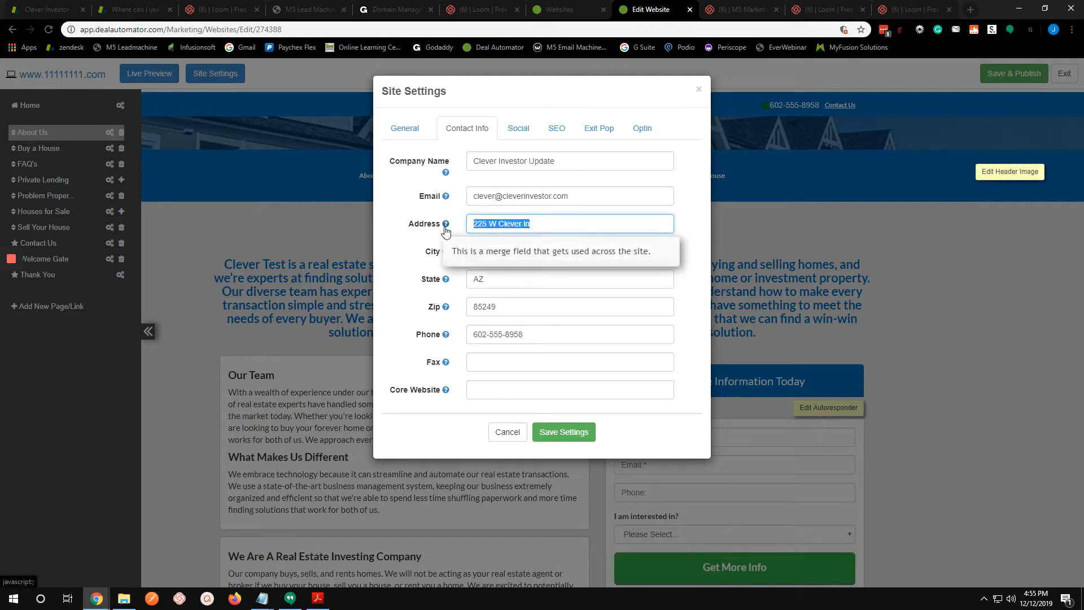
pyautogui.write('2546 W clever ln')
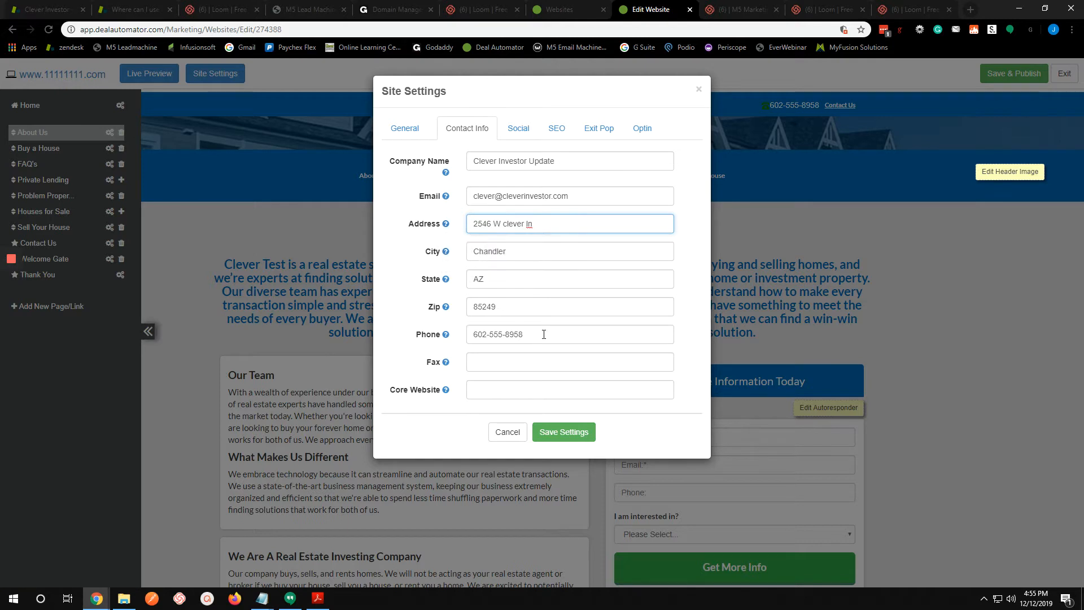
pyautogui.moveTo(544, 334); pyautogui.dragTo(441, 340)
pyautogui.write('48')
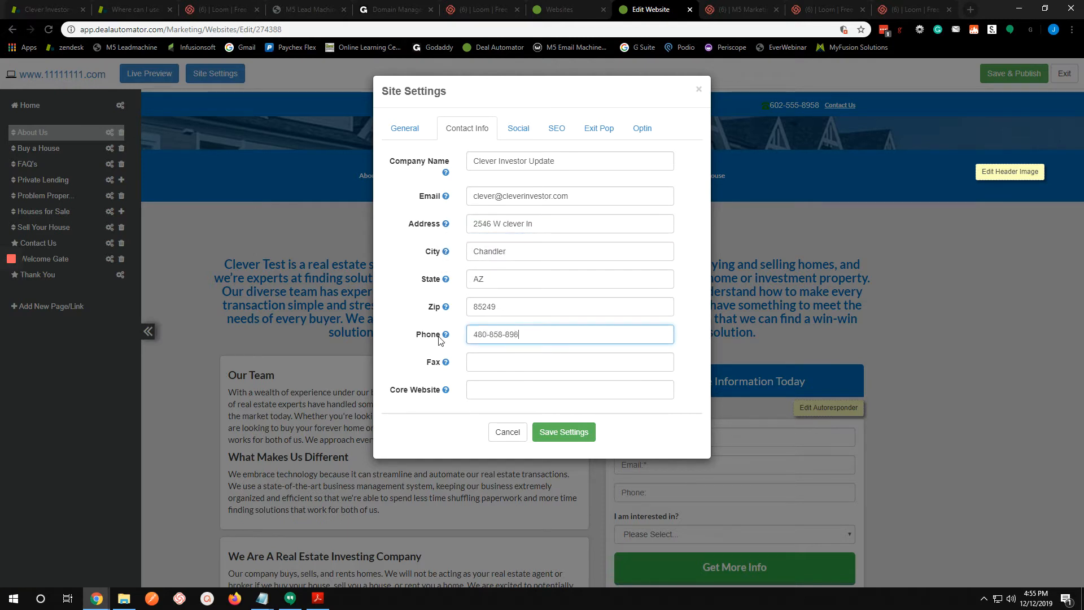
pyautogui.click(570, 435)
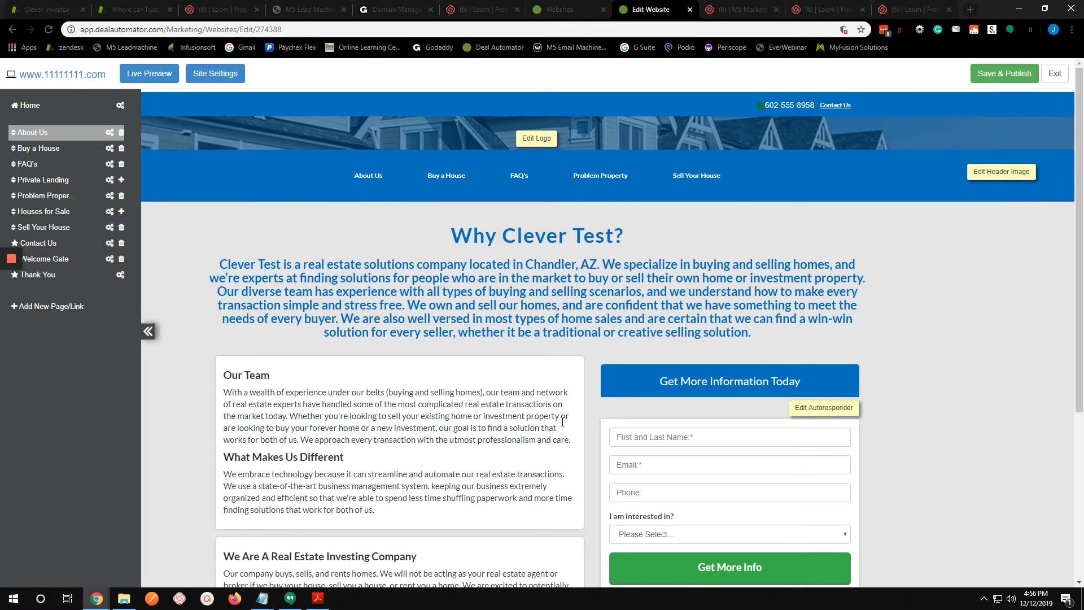
# Step: Reload the site editor and check the company name, address, email and phone number on the About Us page
pyautogui.scroll(-5, 618, 496)
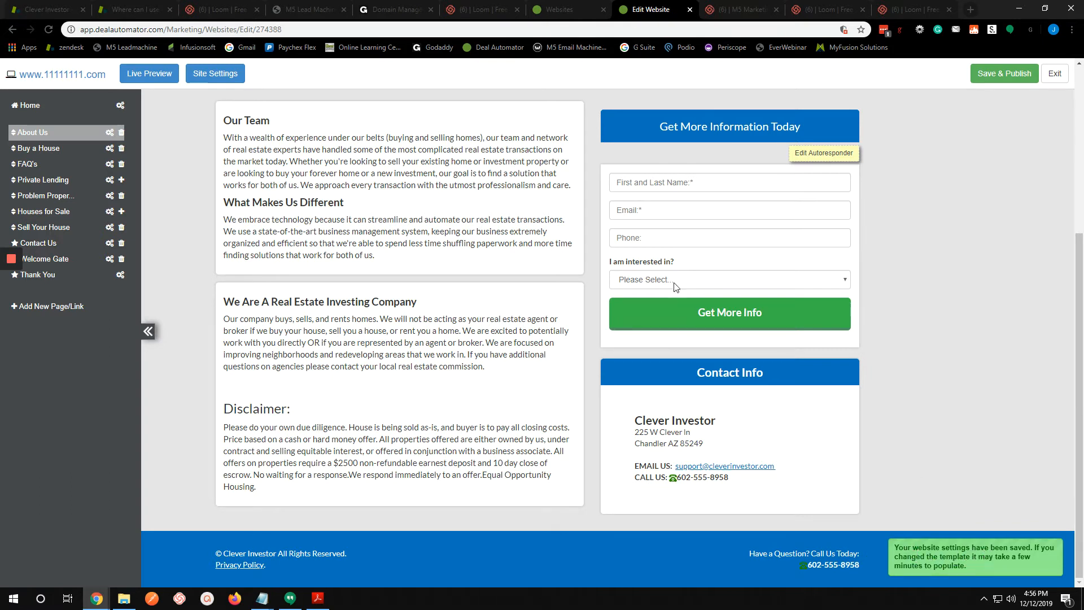
pyautogui.click(49, 30)
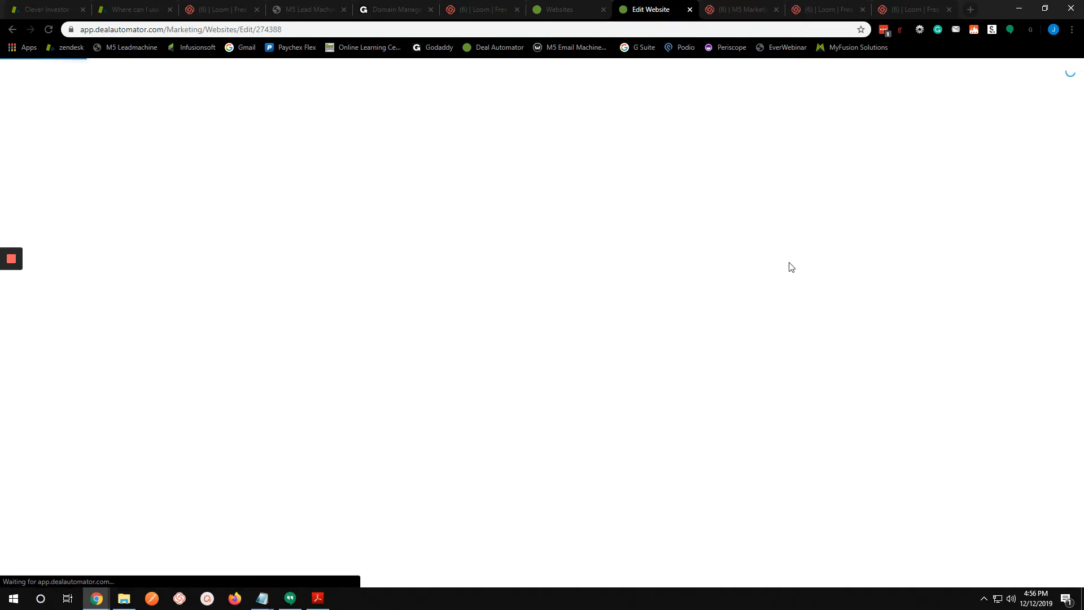
pyautogui.scroll(-5, 742, 372)
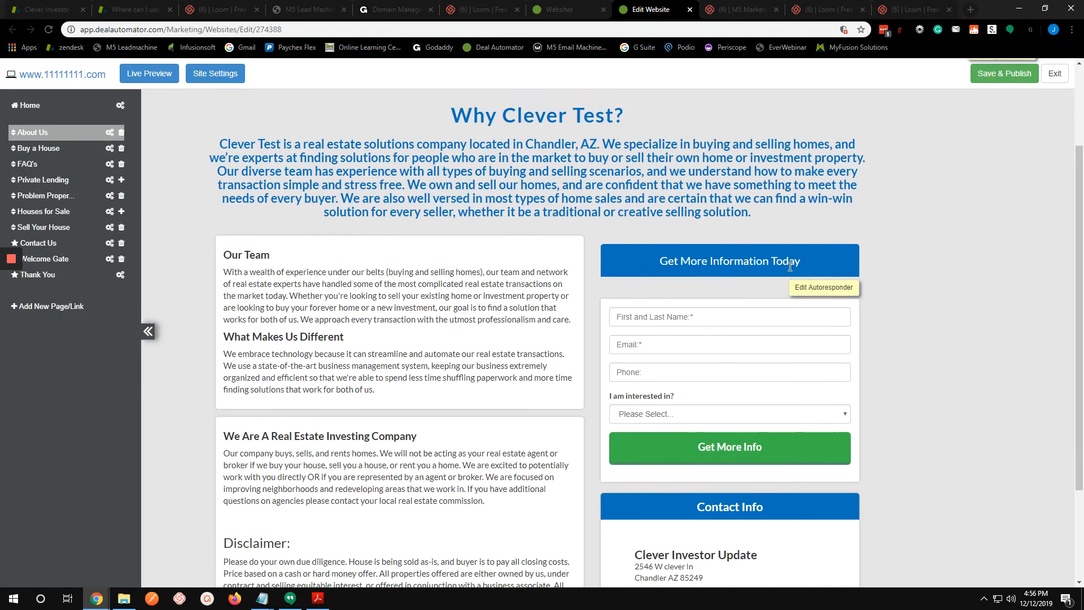
pyautogui.moveTo(770, 418); pyautogui.dragTo(622, 423)
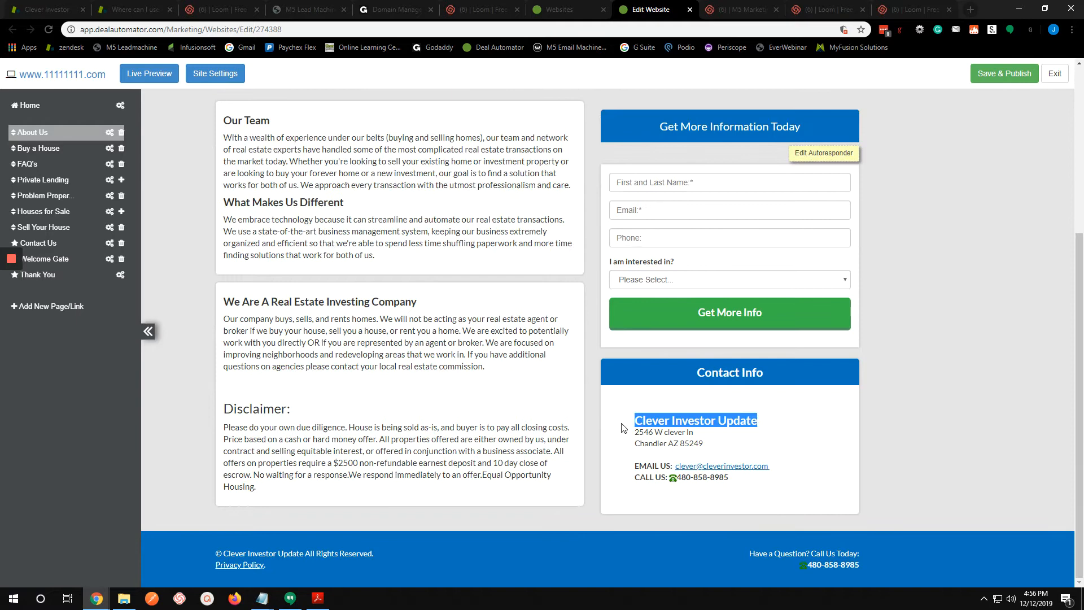
pyautogui.click(730, 477)
pyautogui.scroll(5, 744, 457)
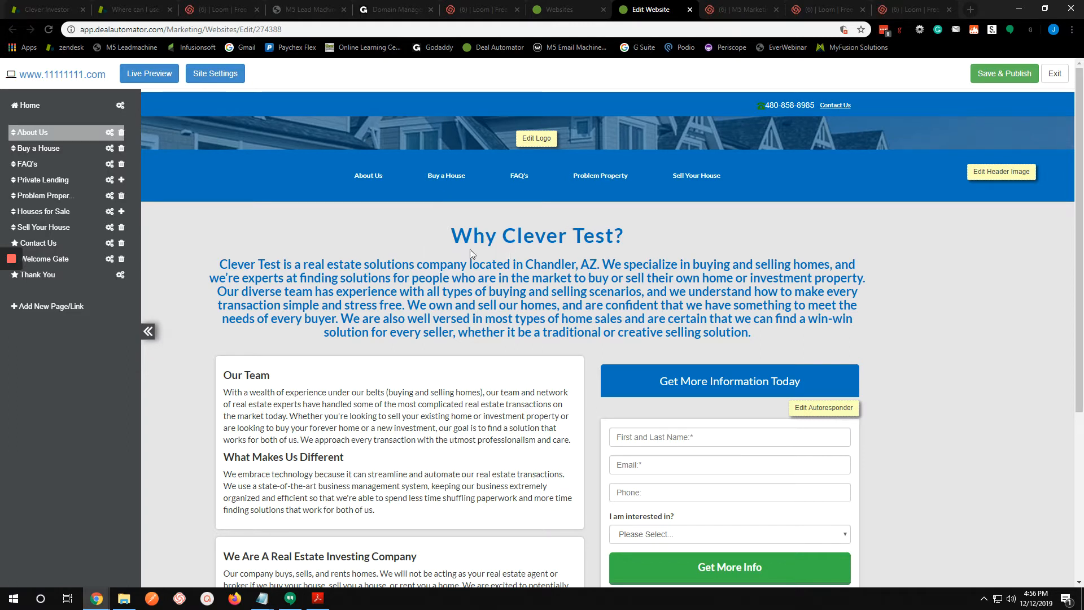
# Step: Review the contact info in the site settings again and close them without saving
pyautogui.click(210, 78)
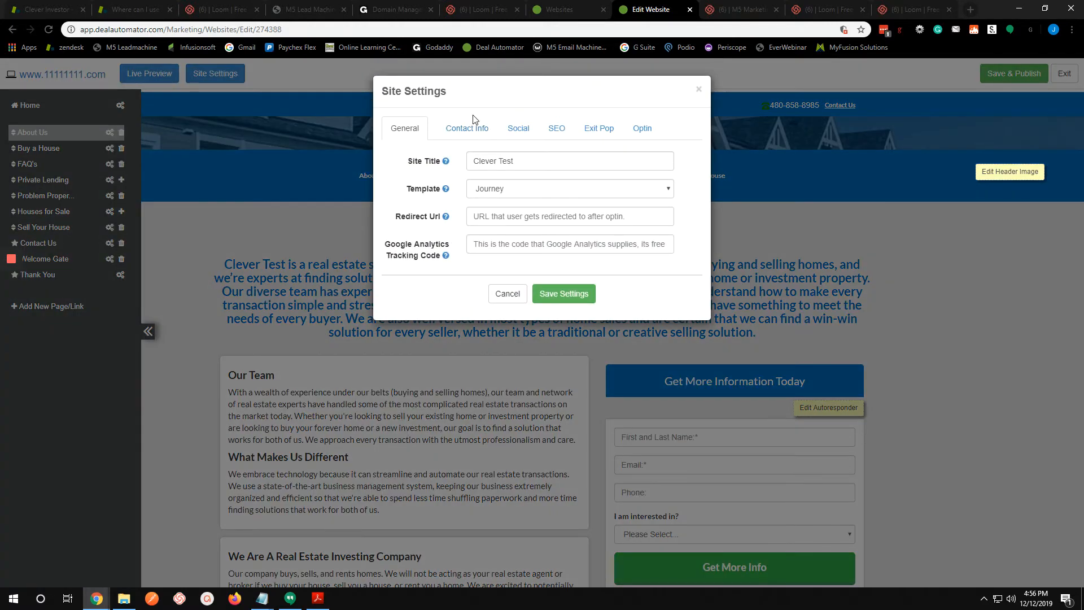
pyautogui.click(474, 120)
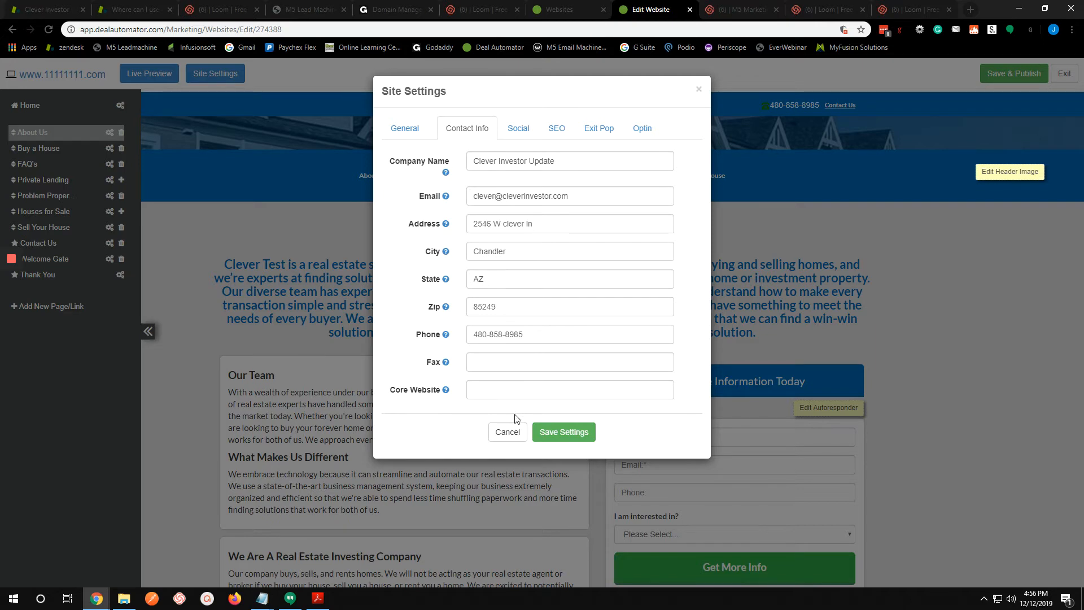
pyautogui.click(509, 431)
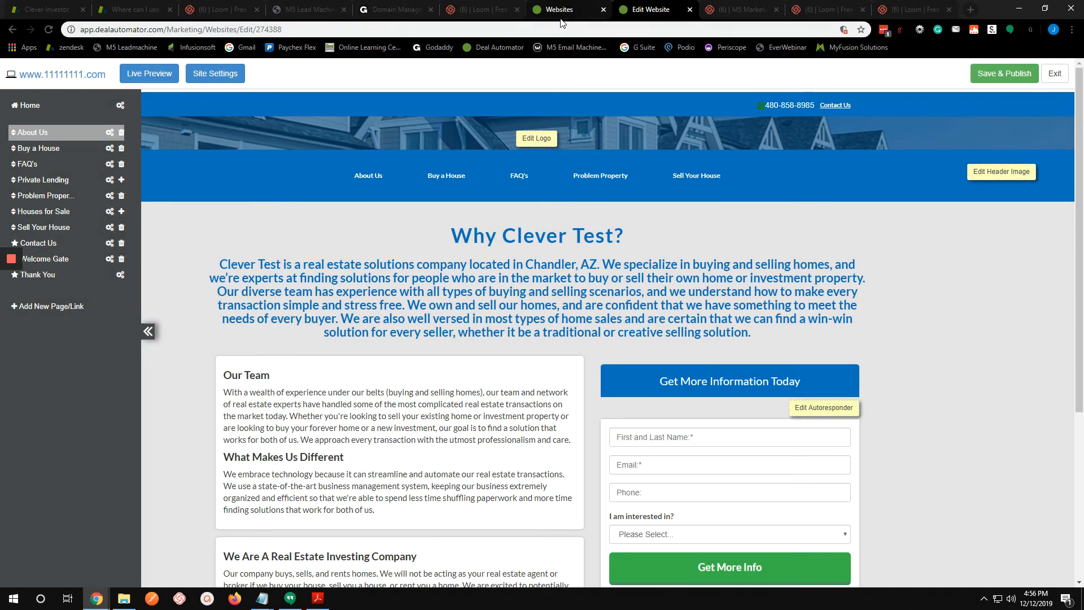
pyautogui.click(564, 10)
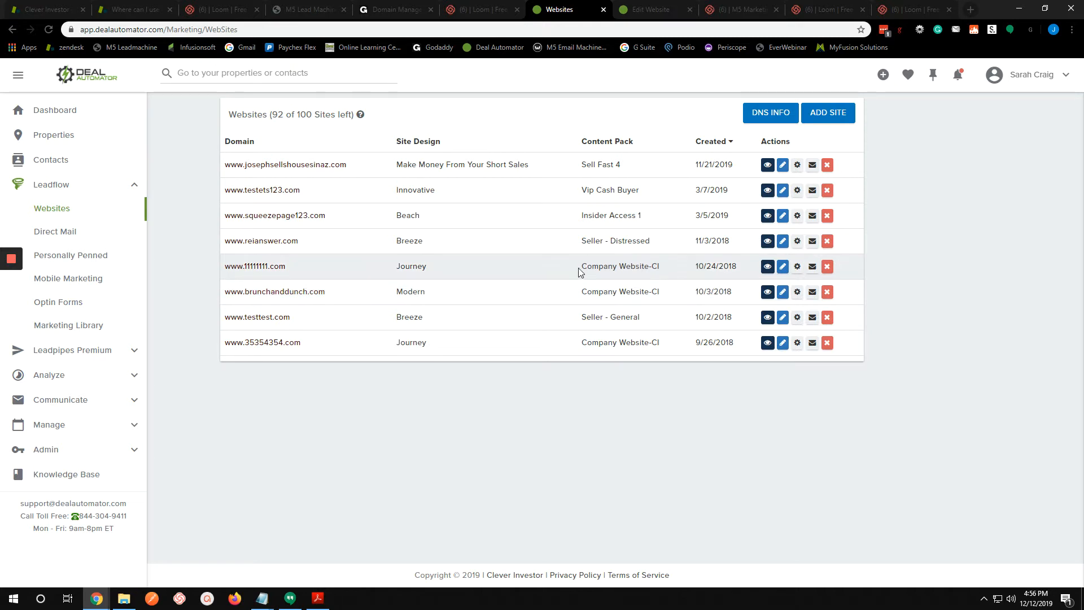
pyautogui.moveTo(578, 268); pyautogui.dragTo(658, 257)
pyautogui.click(325, 280)
pyautogui.moveTo(286, 269); pyautogui.dragTo(218, 274)
pyautogui.click(345, 302)
pyautogui.moveTo(350, 301); pyautogui.dragTo(208, 296)
pyautogui.click(355, 300)
pyautogui.moveTo(659, 268); pyautogui.dragTo(569, 283)
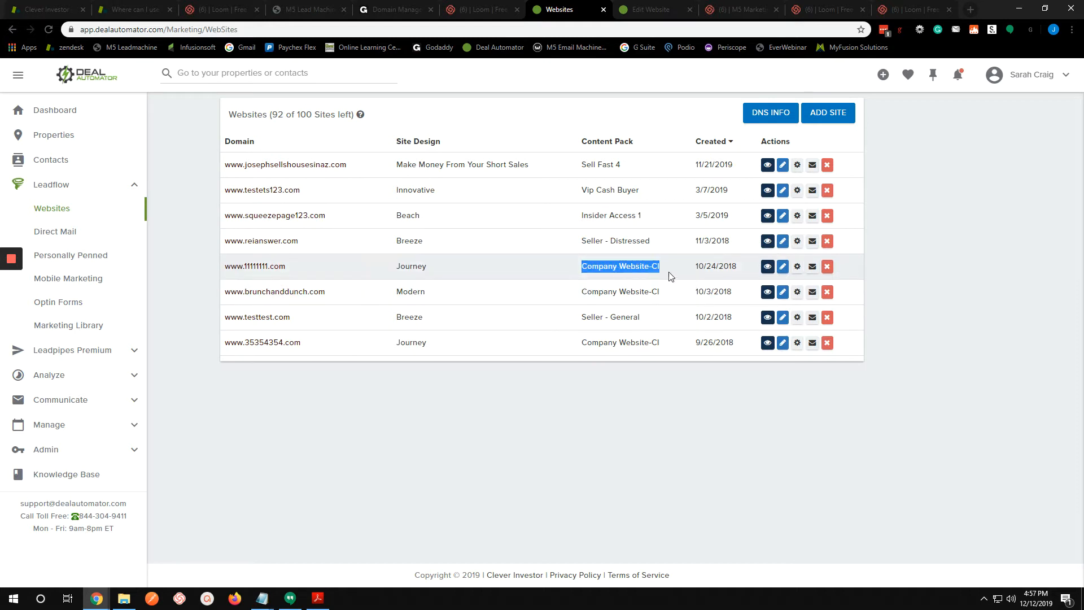
pyautogui.click(583, 269)
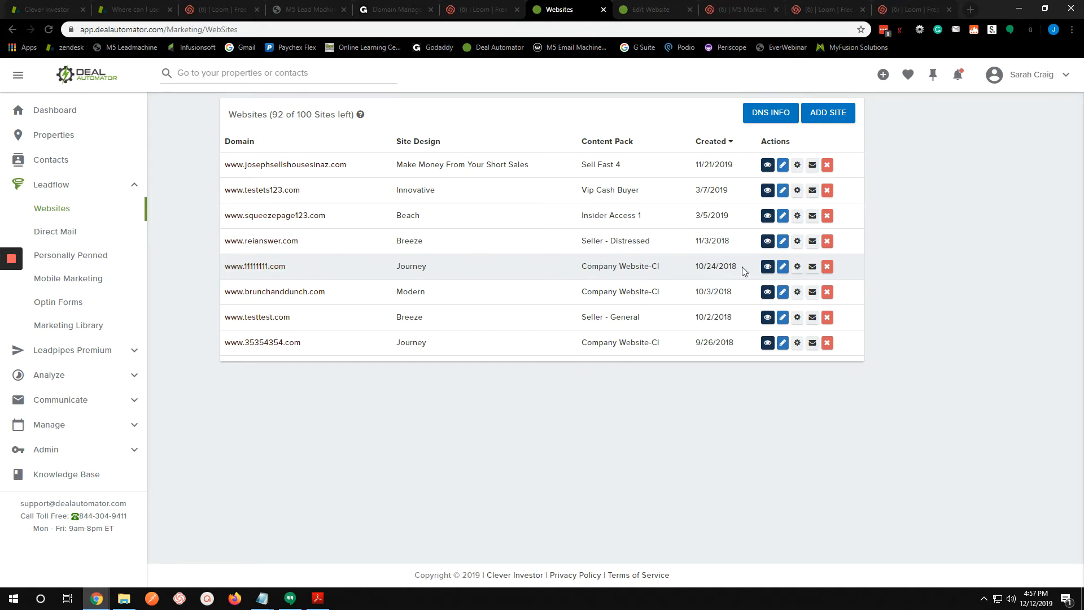
pyautogui.click(812, 267)
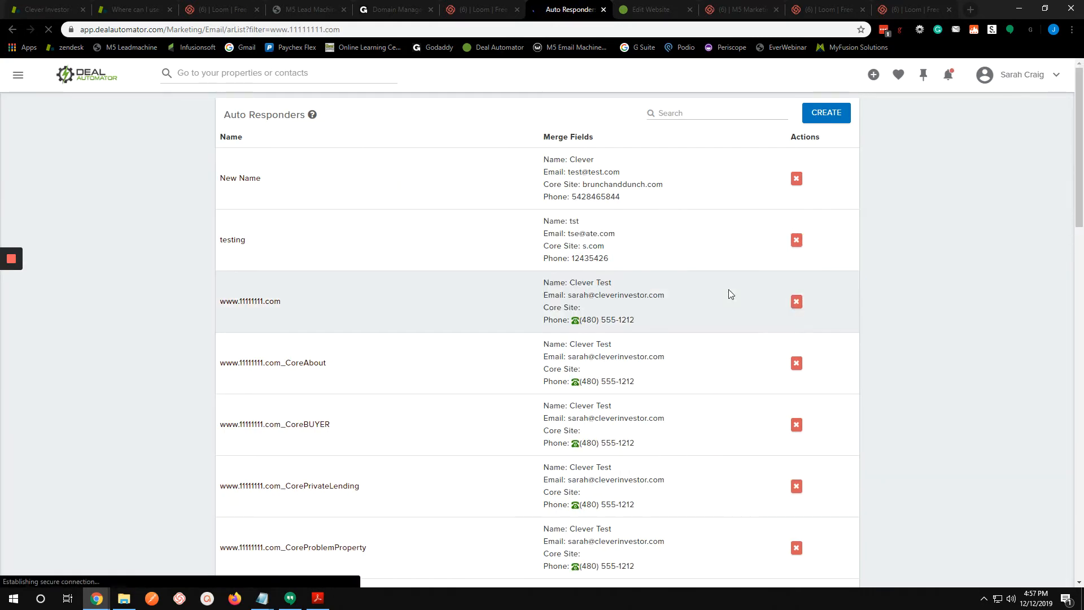
pyautogui.scroll(-1, 729, 291)
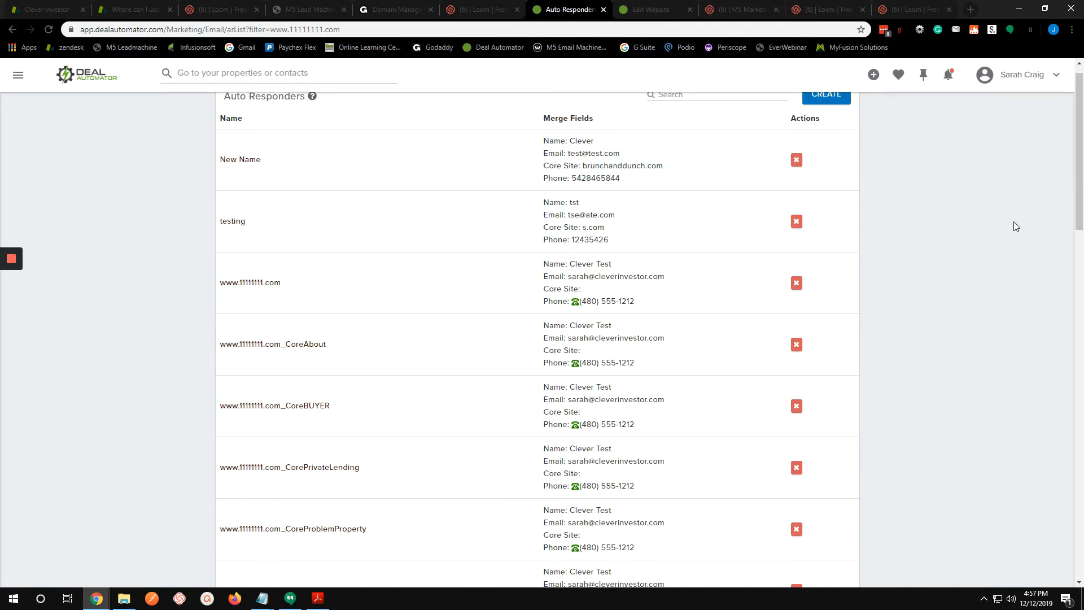
pyautogui.moveTo(1078, 195); pyautogui.dragTo(1039, 477)
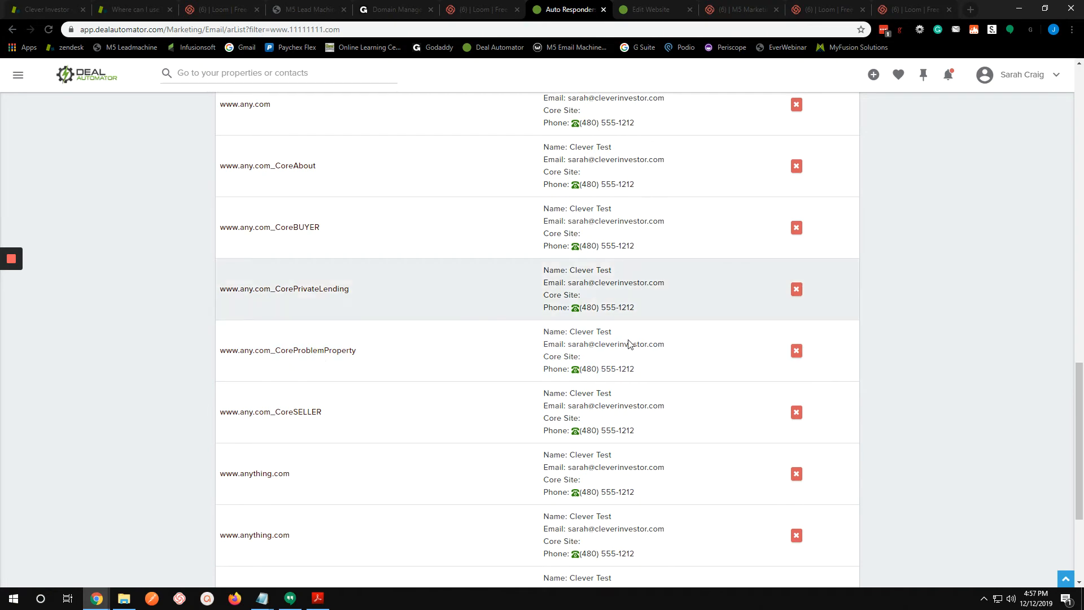
pyautogui.scroll(4, 640, 359)
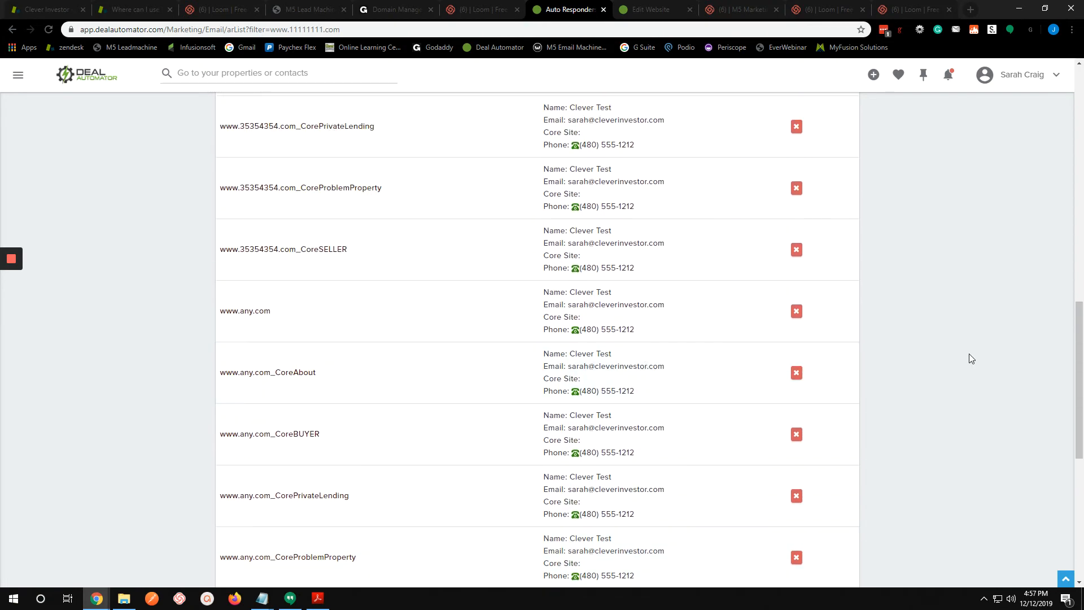
pyautogui.moveTo(1073, 348); pyautogui.dragTo(1055, 475)
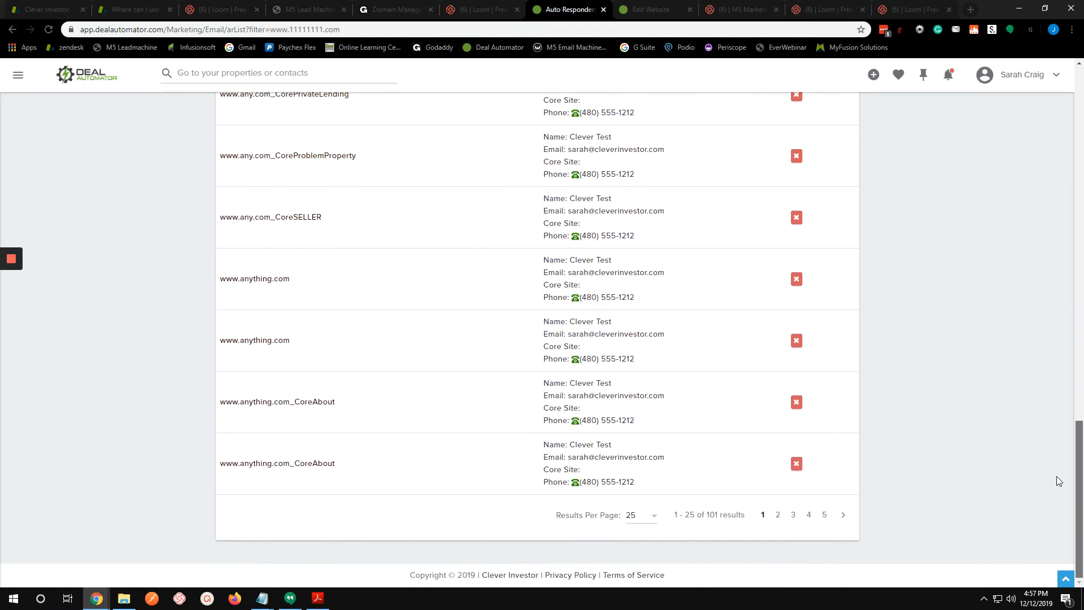
pyautogui.scroll(1, 915, 479)
pyautogui.scroll(-1, 915, 478)
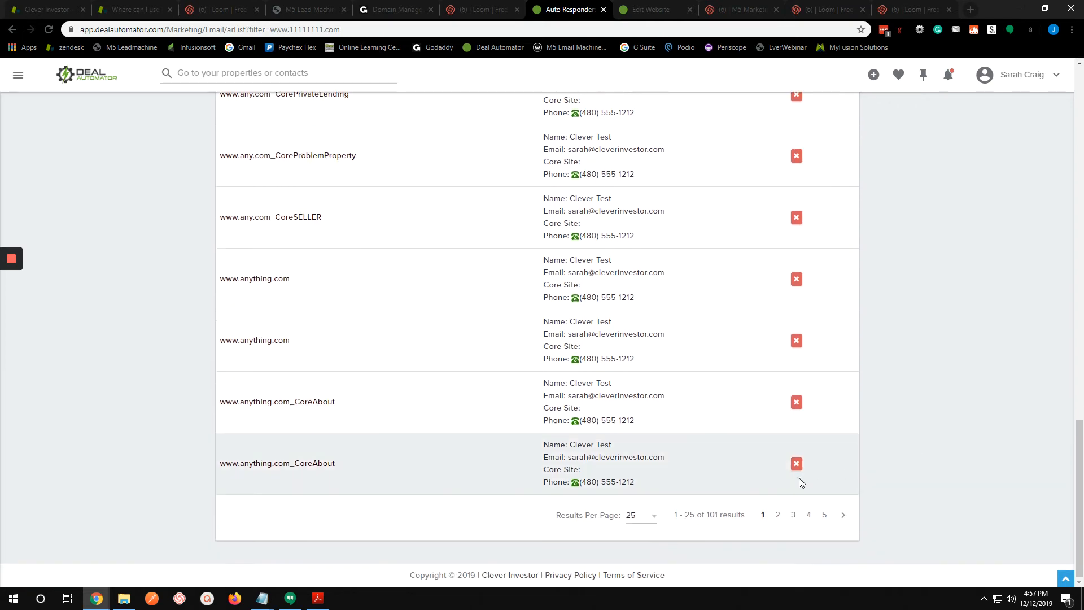
pyautogui.scroll(9, 490, 216)
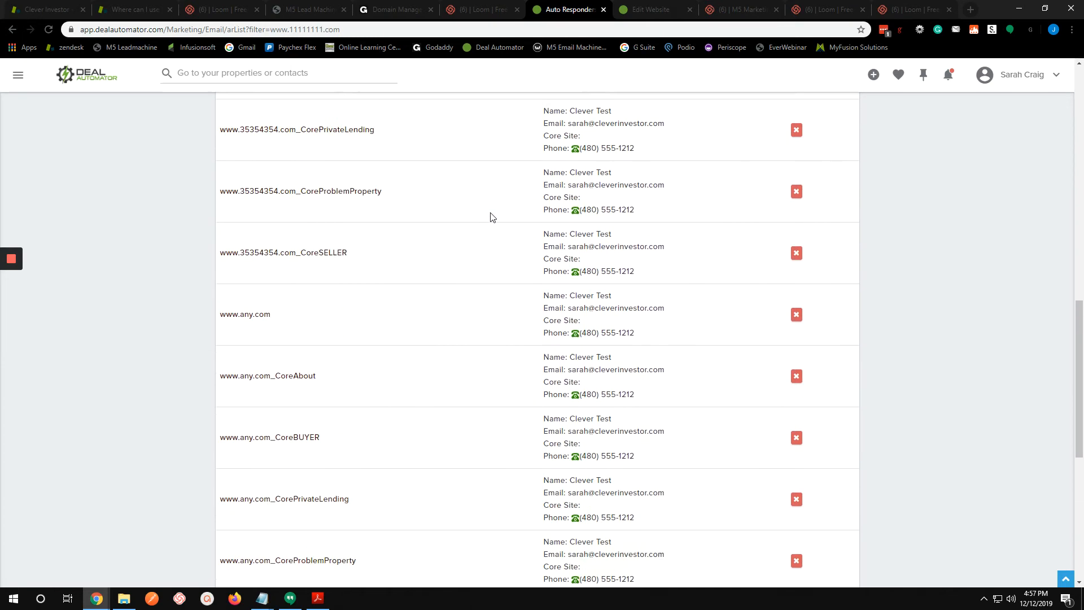
pyautogui.scroll(-9, 490, 216)
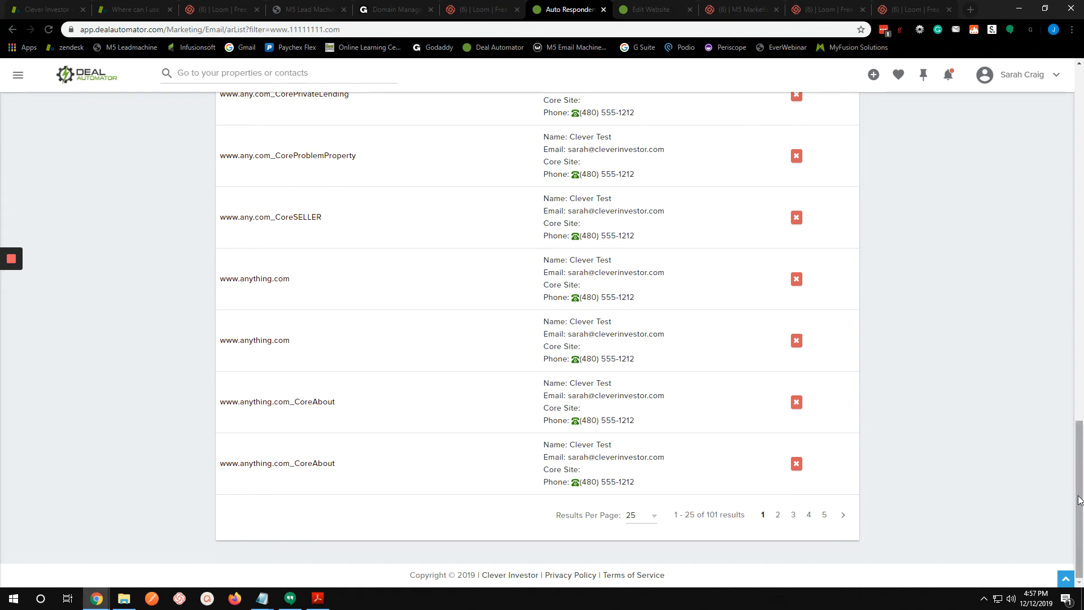
pyautogui.moveTo(1079, 500); pyautogui.dragTo(1072, 102)
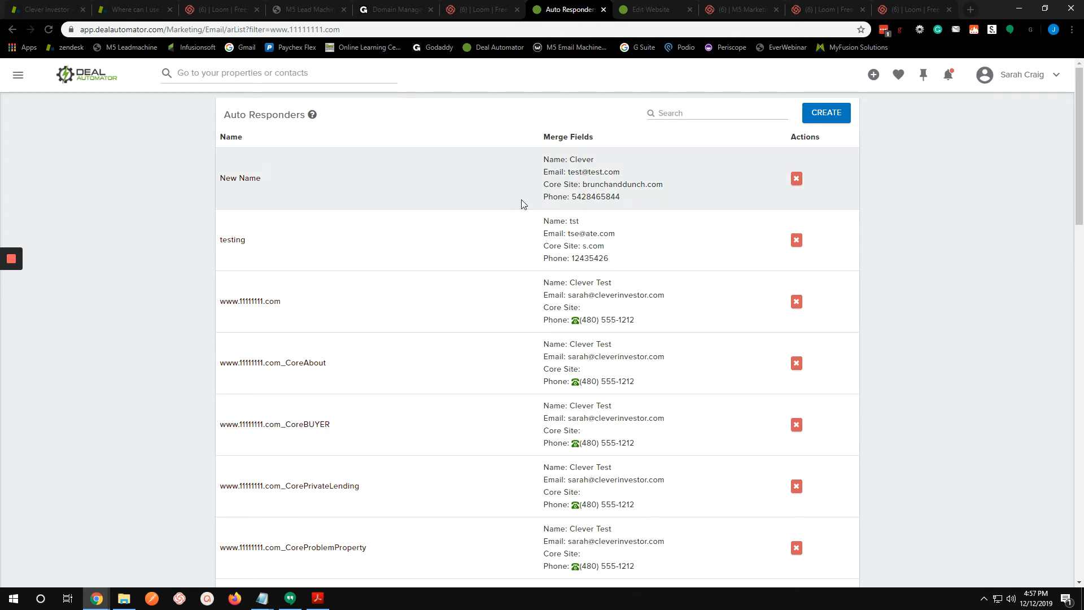
# Step: Compare the company name and location on the site's About Us page with the auto responder list
pyautogui.click(618, 10)
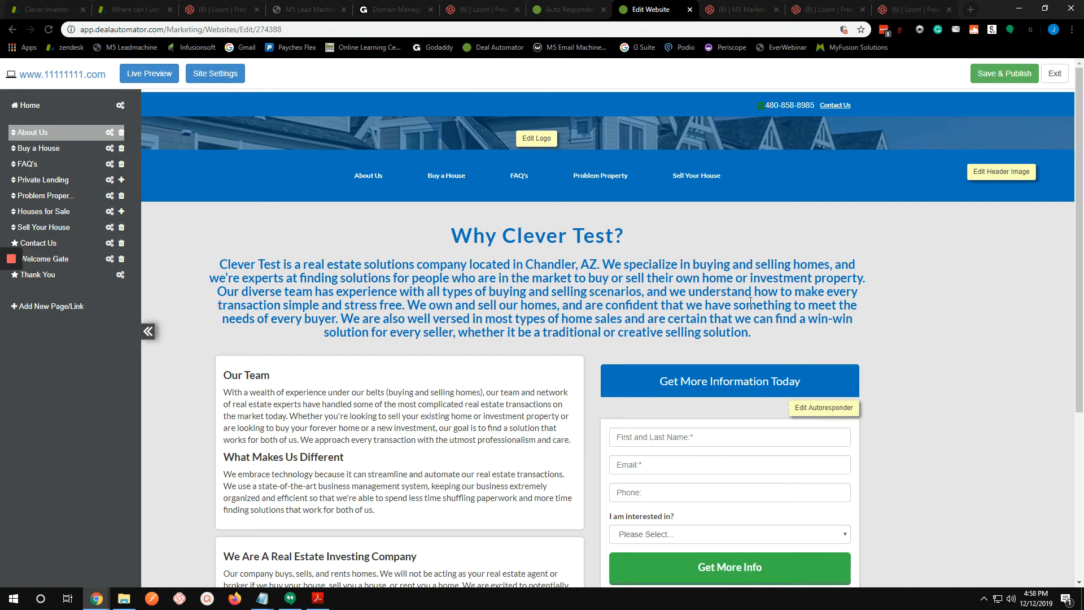
pyautogui.scroll(1, 648, 251)
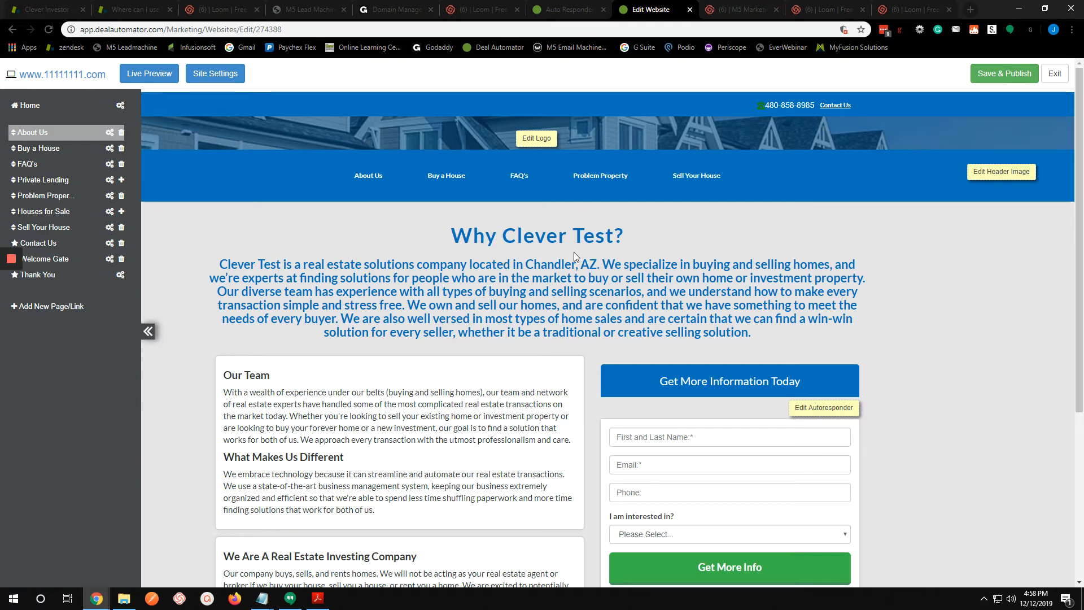
pyautogui.click(571, 9)
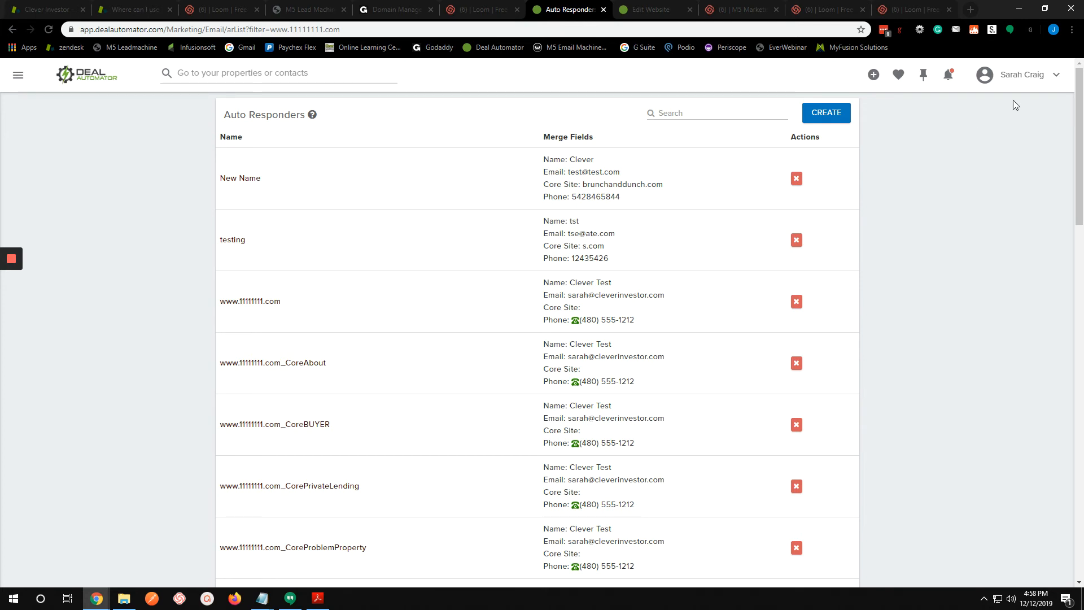
# Step: Open the Company Info page in the account settings and review the company details, address and primary contact info
pyautogui.click(1016, 82)
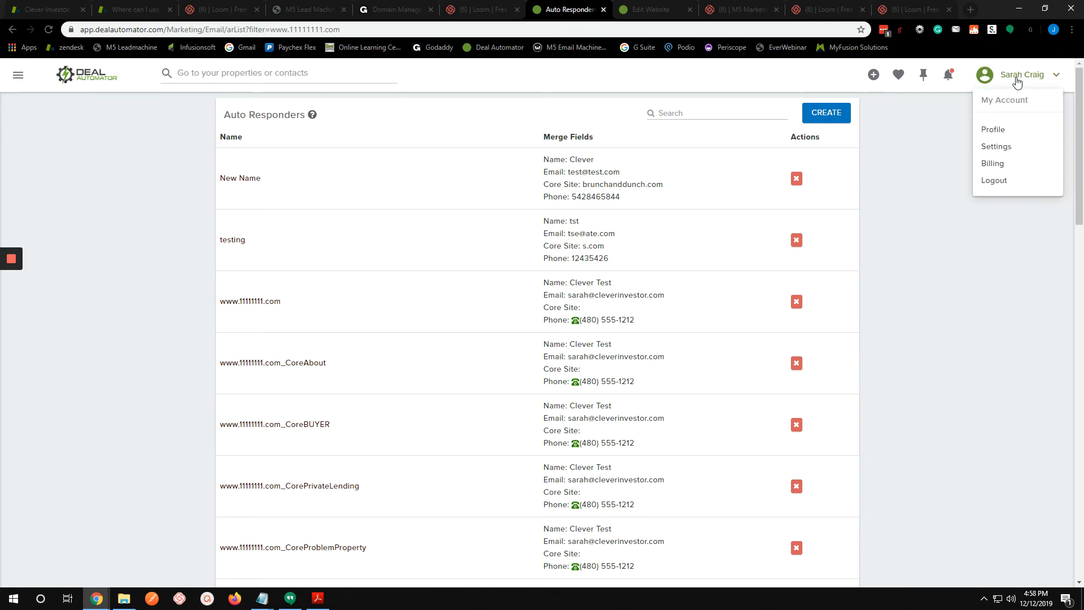
pyautogui.click(1004, 149)
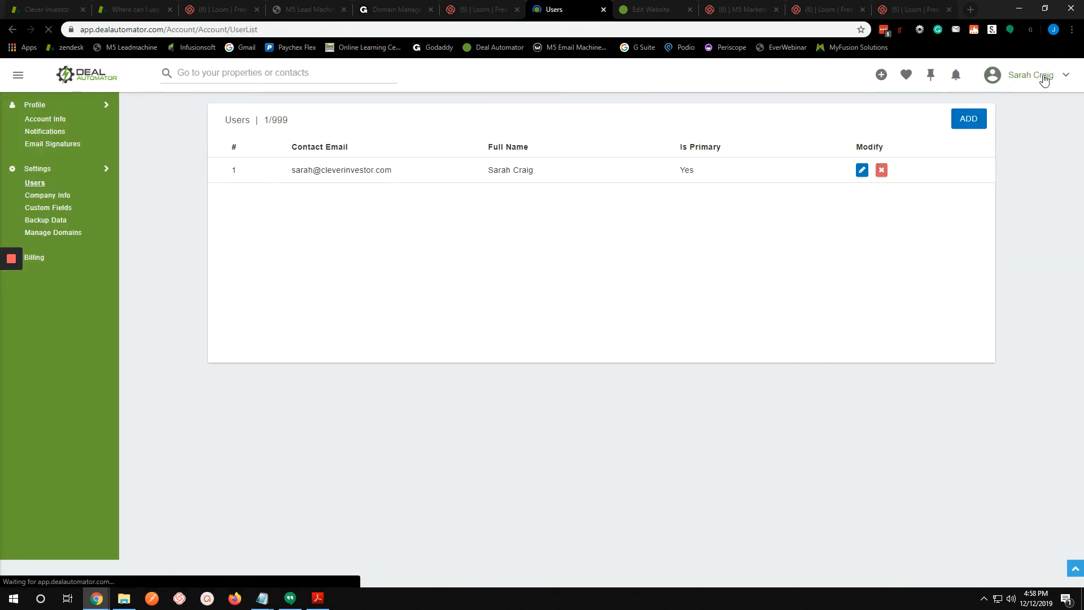
pyautogui.click(1042, 78)
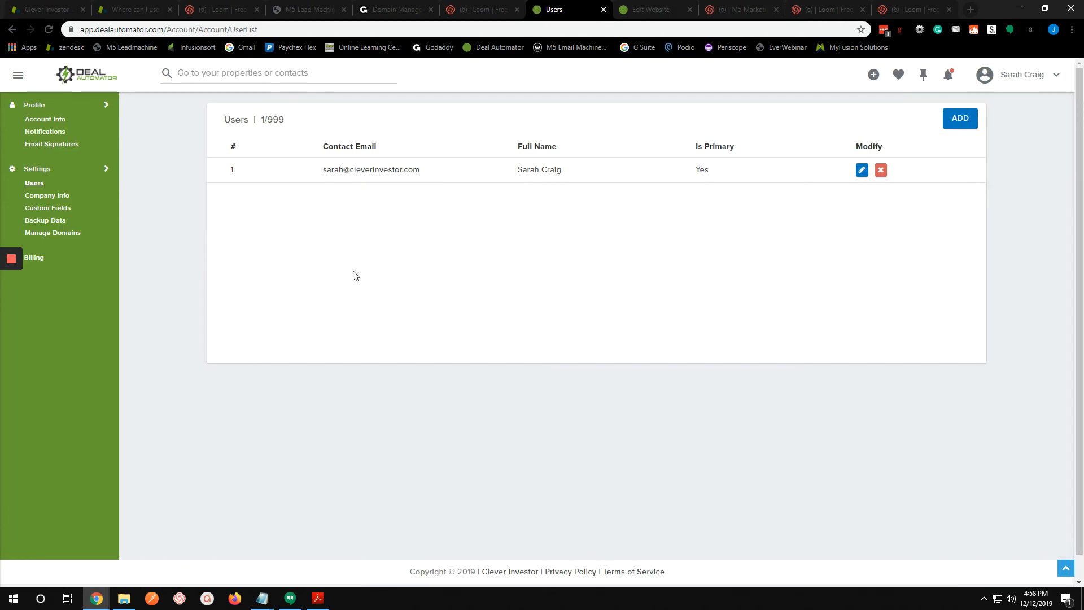
pyautogui.click(50, 196)
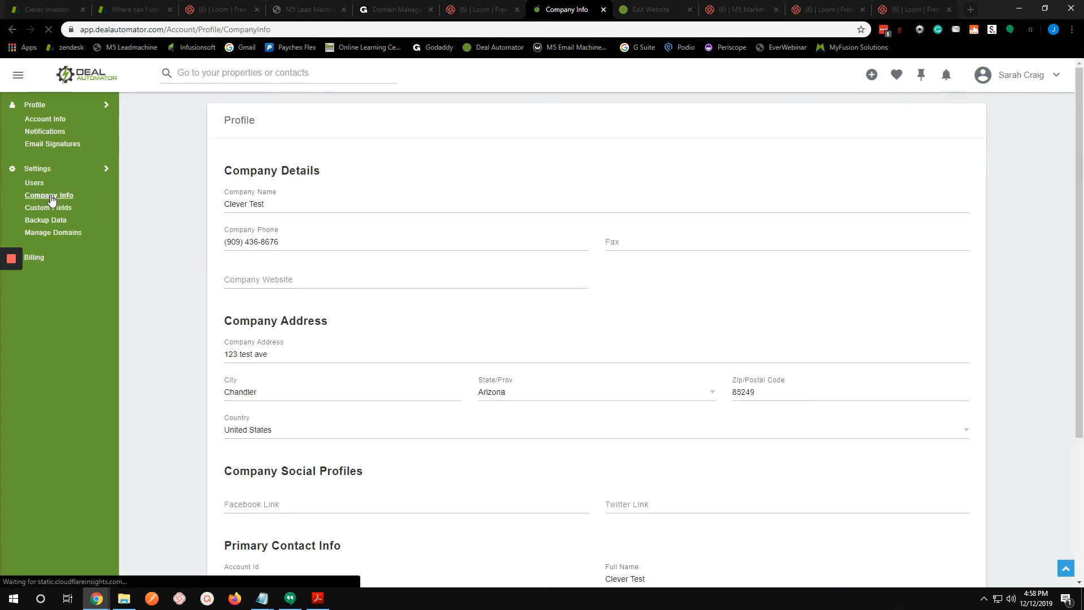
pyautogui.scroll(-1, 722, 245)
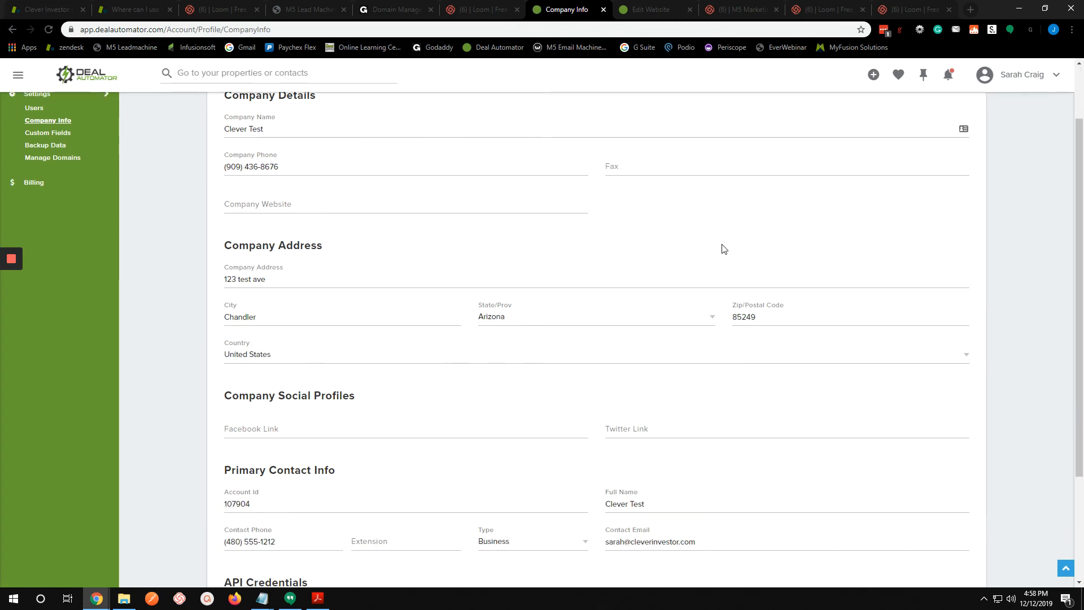
pyautogui.moveTo(1075, 304)
pyautogui.mouseDown()
pyautogui.moveTo(1082, 354)
pyautogui.moveTo(1082, 216)
pyautogui.moveTo(1082, 327)
pyautogui.moveTo(1081, 312)
pyautogui.mouseUp()
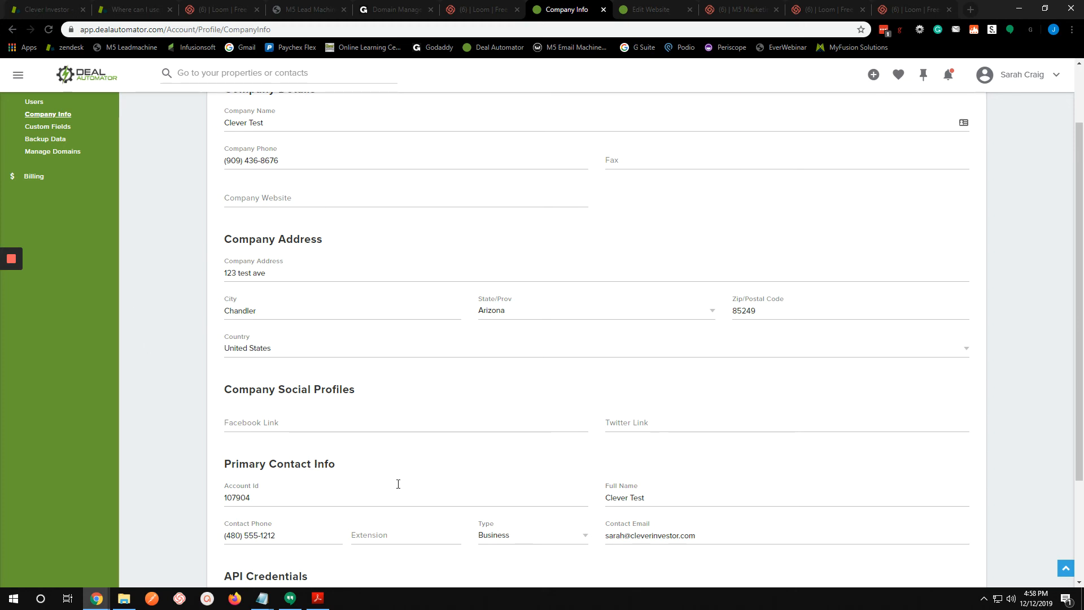
# Step: Go through the account settings to Company Info again and look over the whole profile down to the API credentials
pyautogui.click(1027, 77)
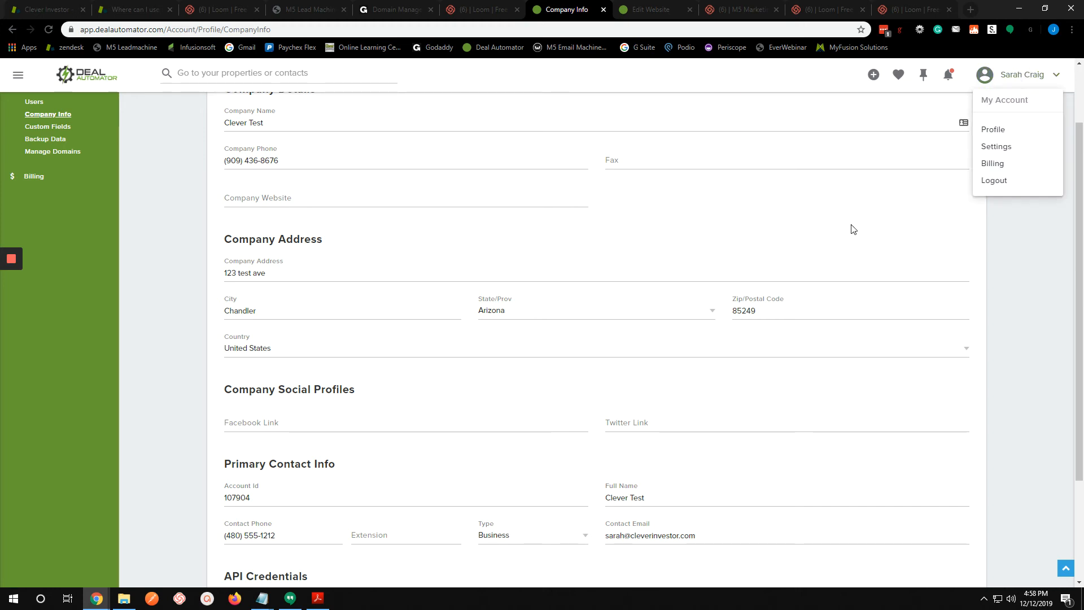
pyautogui.click(1019, 80)
pyautogui.click(1019, 79)
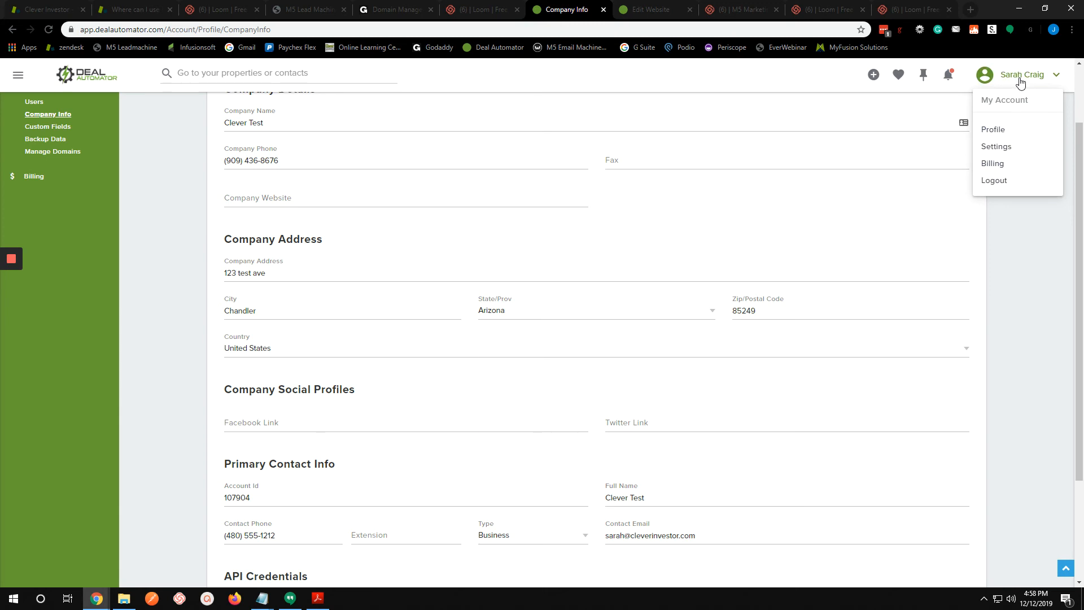
pyautogui.click(1012, 147)
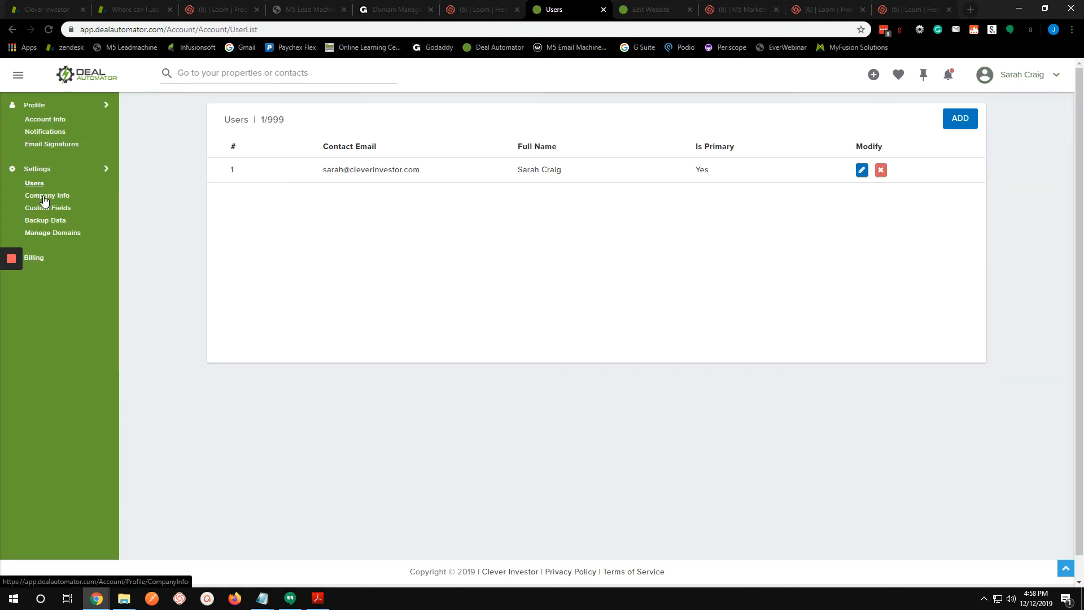
pyautogui.click(44, 197)
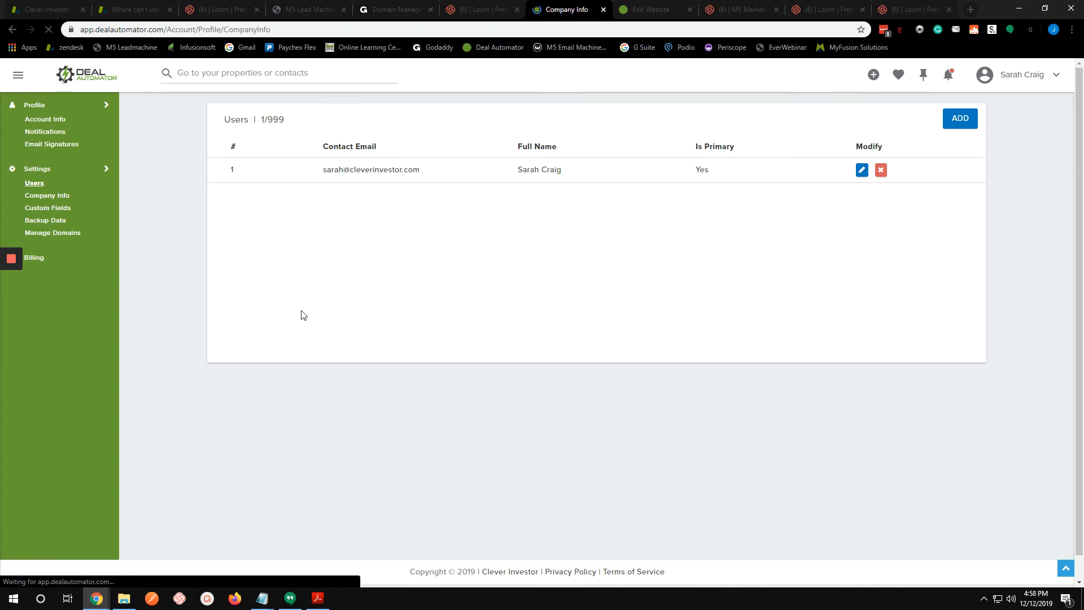
pyautogui.scroll(-3, 748, 232)
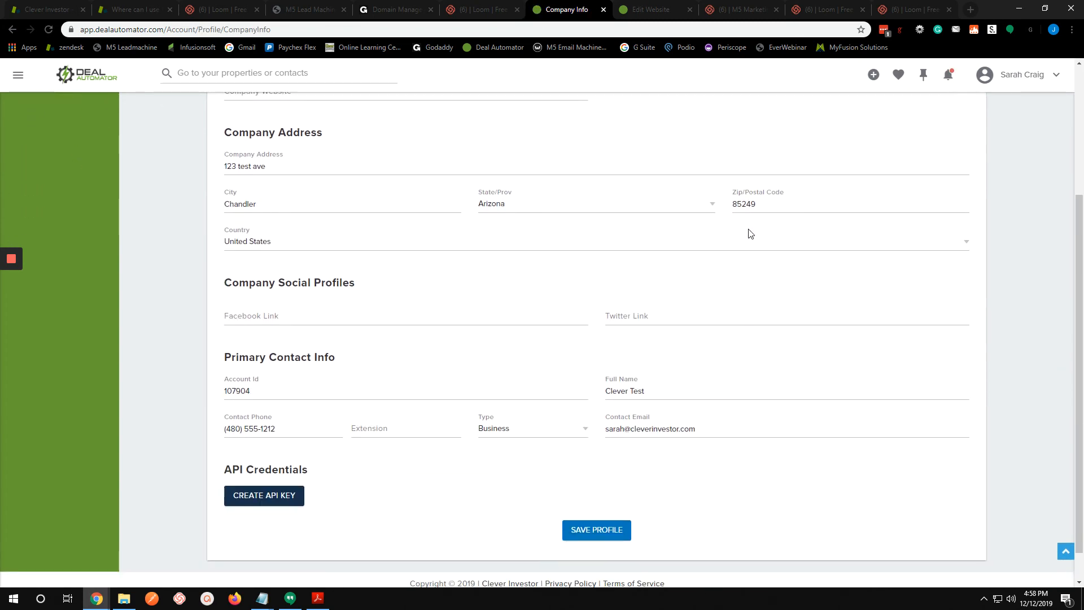
pyautogui.scroll(3, 751, 234)
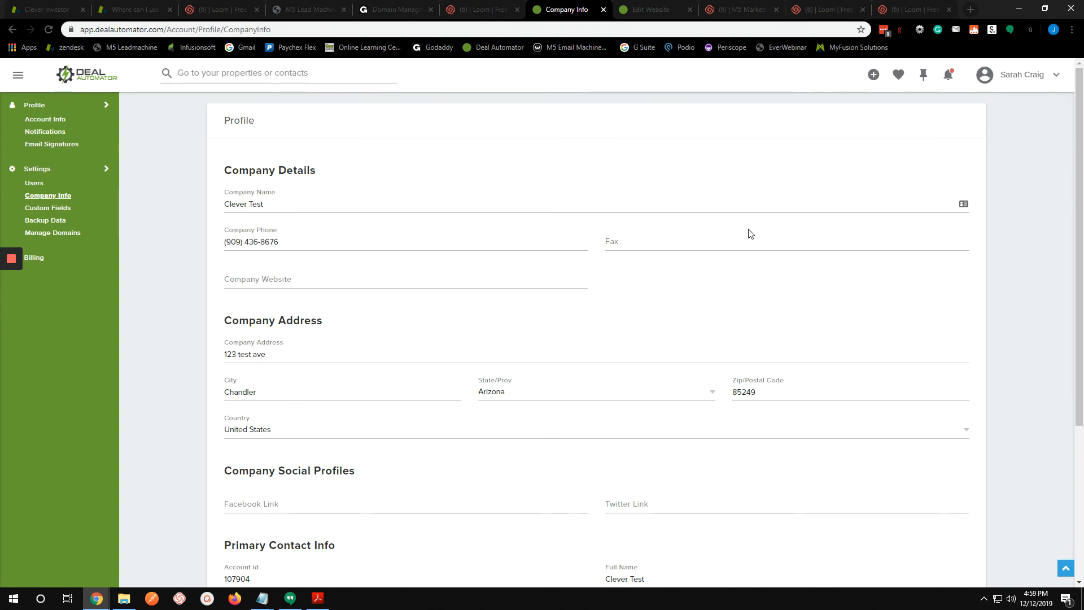
pyautogui.scroll(-3, 930, 293)
pyautogui.scroll(3, 931, 293)
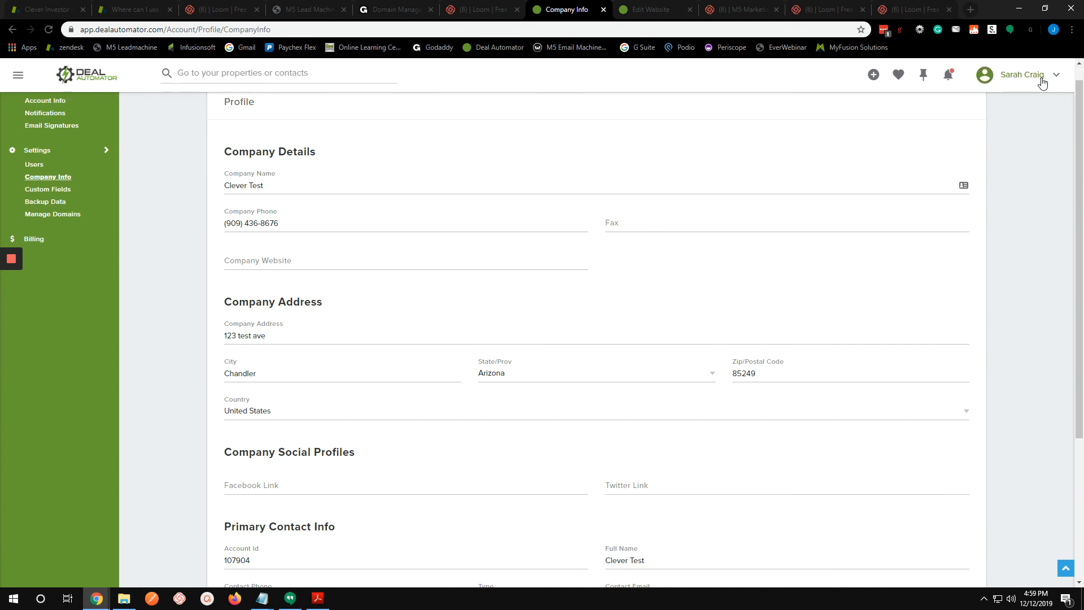
pyautogui.click(19, 73)
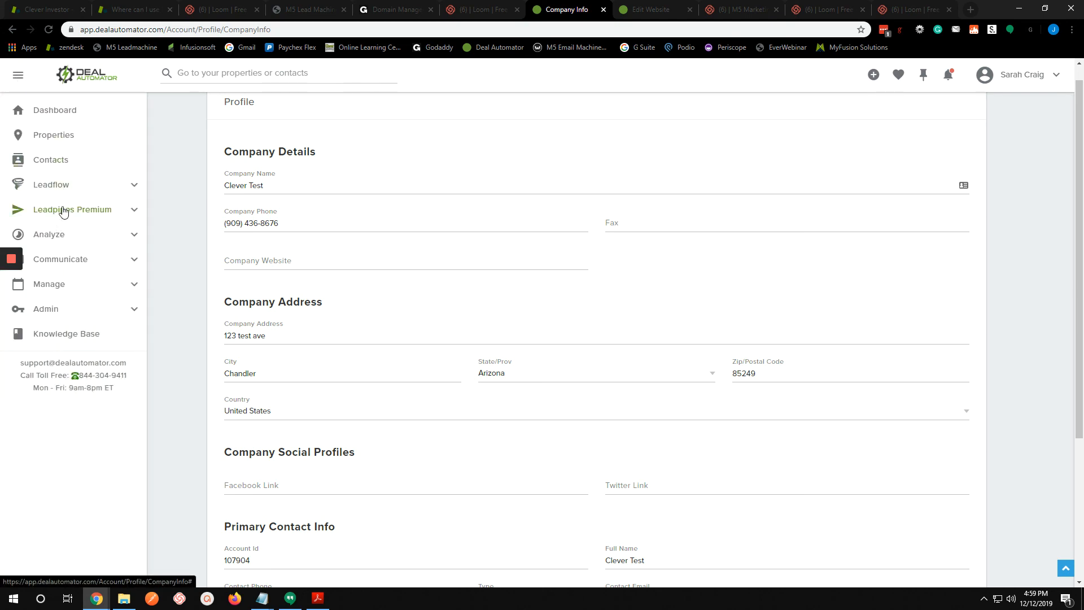
pyautogui.click(66, 187)
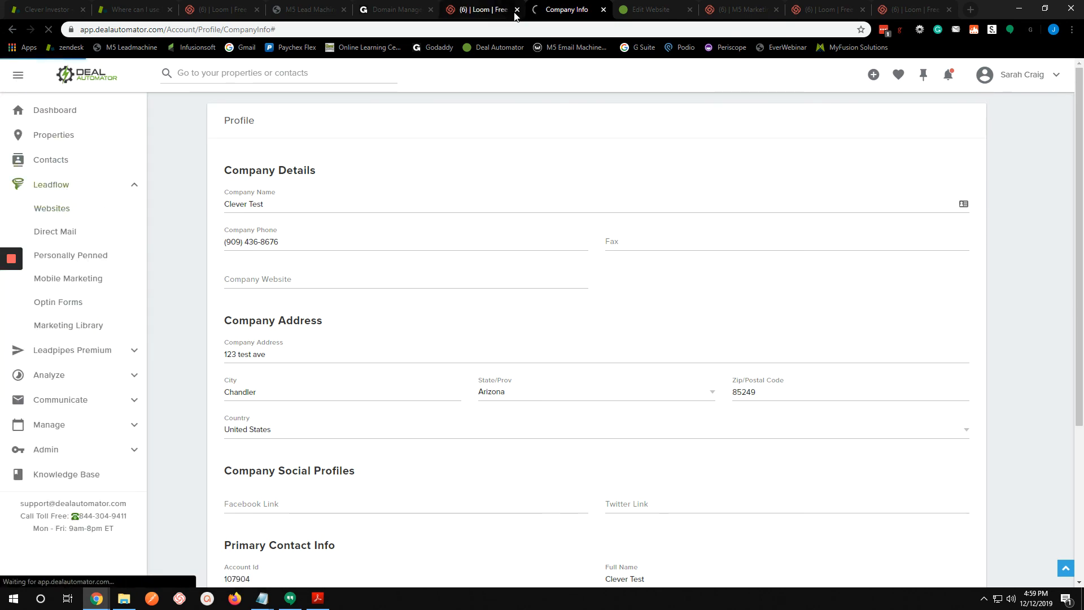
pyautogui.click(637, 11)
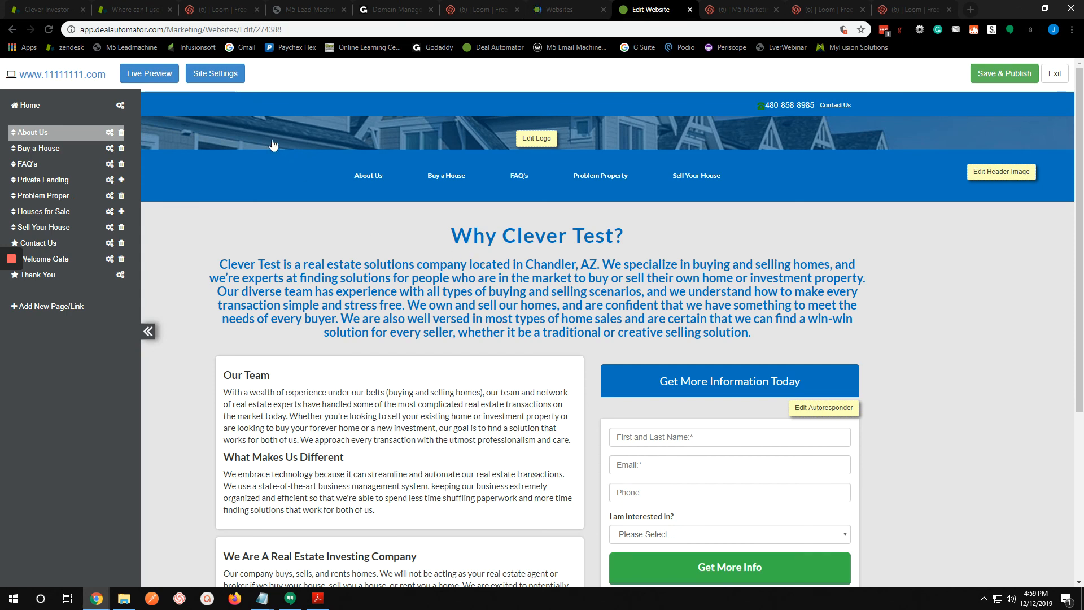
pyautogui.click(228, 74)
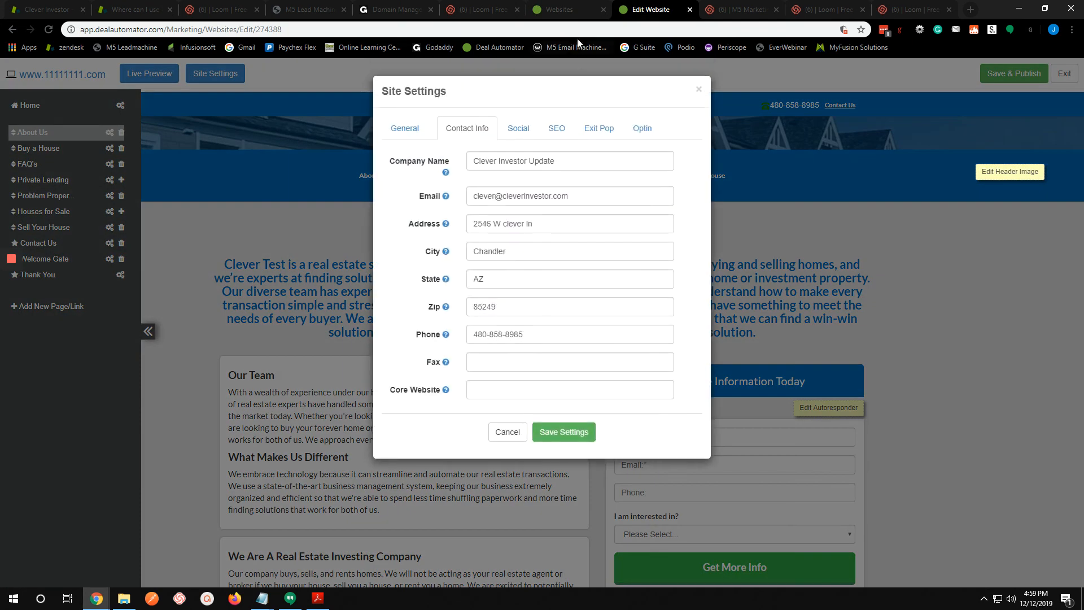
pyautogui.click(567, 10)
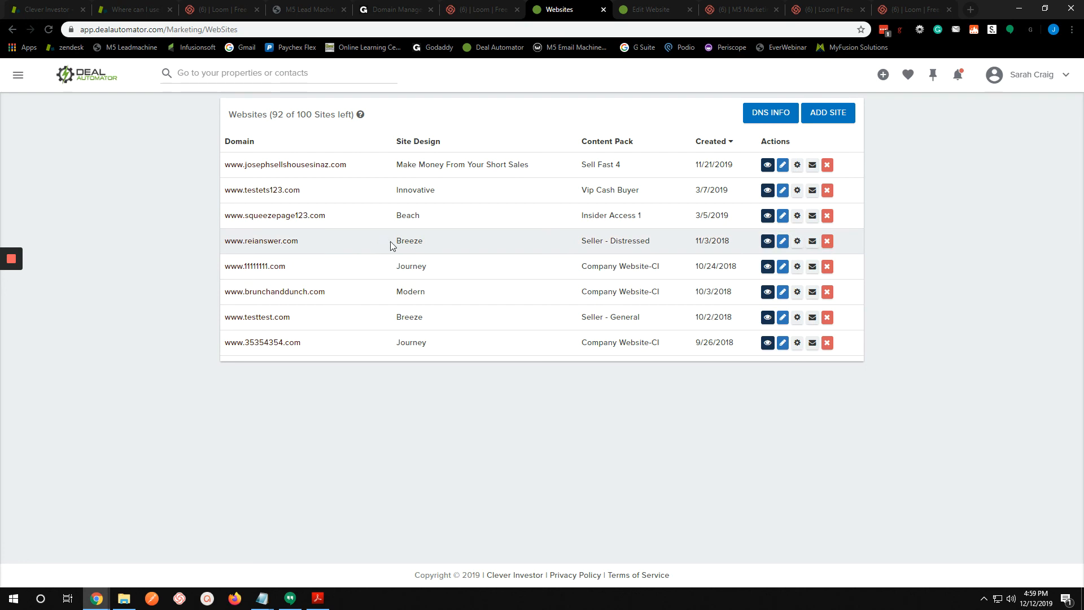
pyautogui.moveTo(380, 269); pyautogui.dragTo(442, 277)
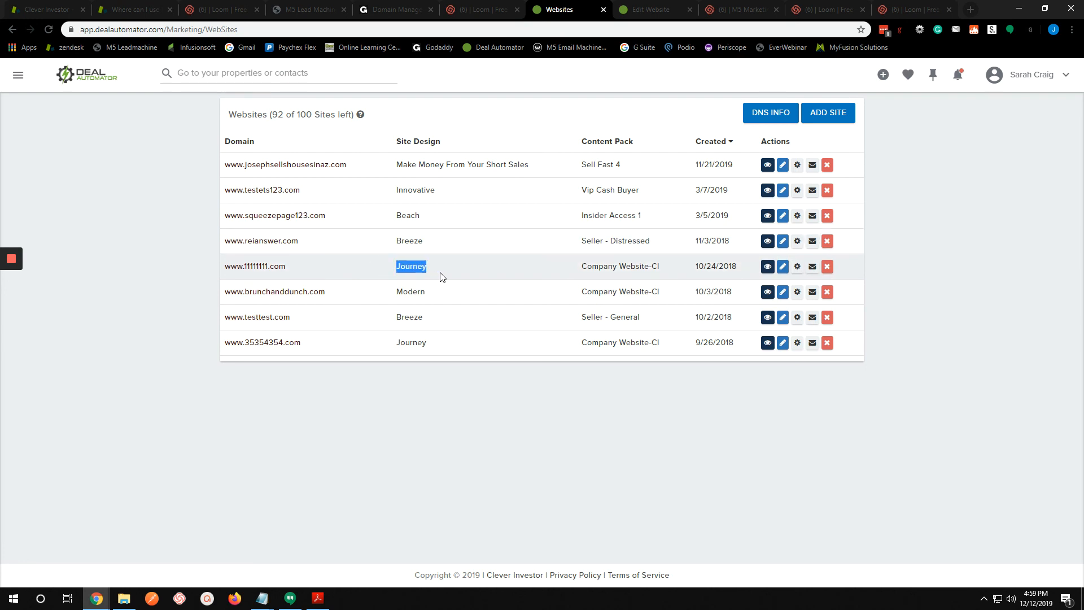
pyautogui.click(638, 8)
pyautogui.click(566, 11)
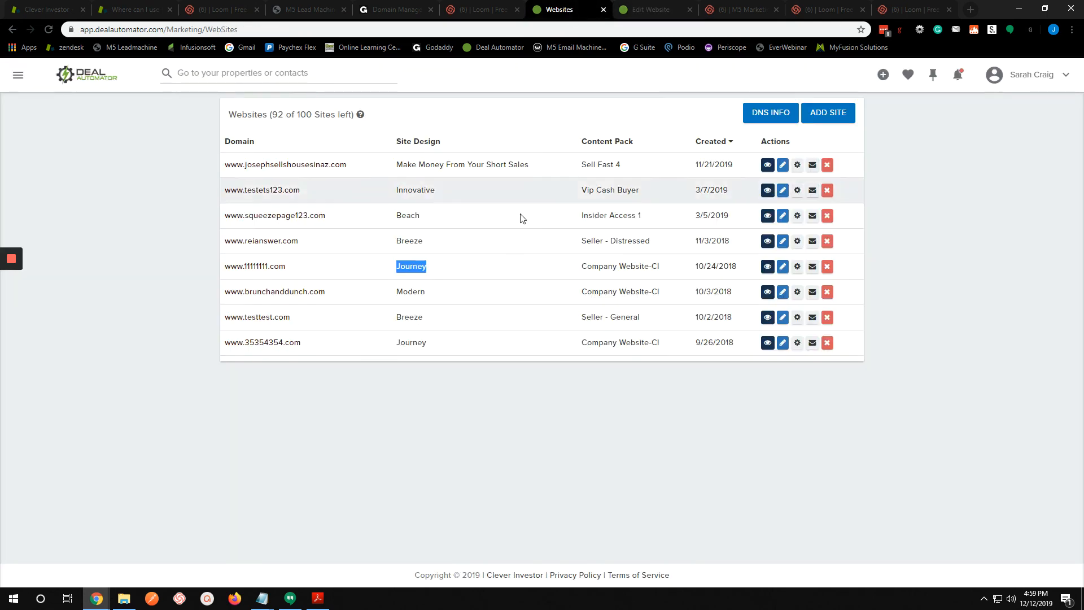
pyautogui.click(814, 269)
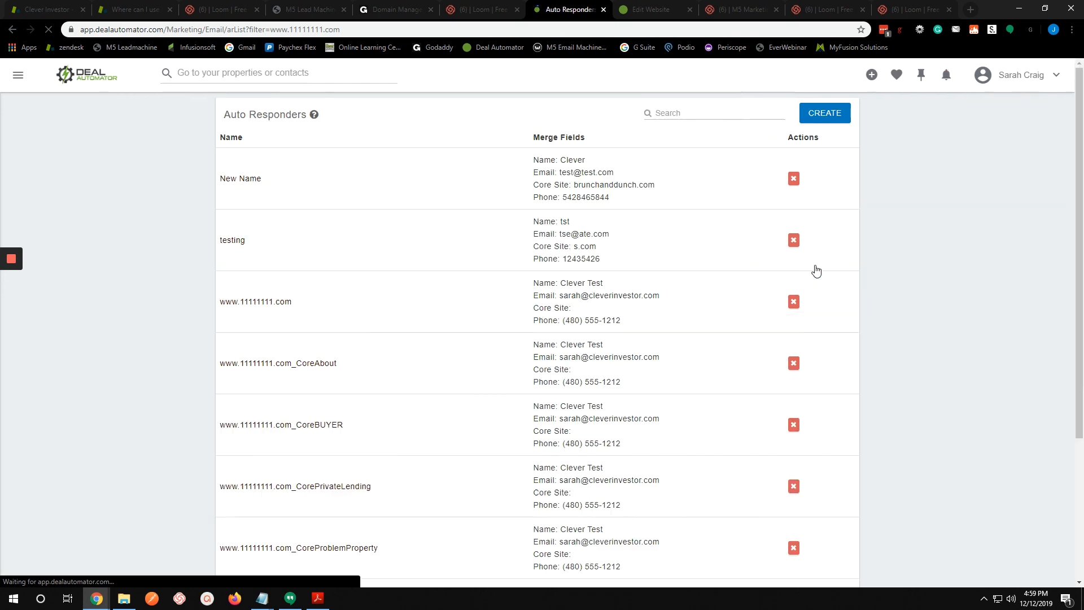